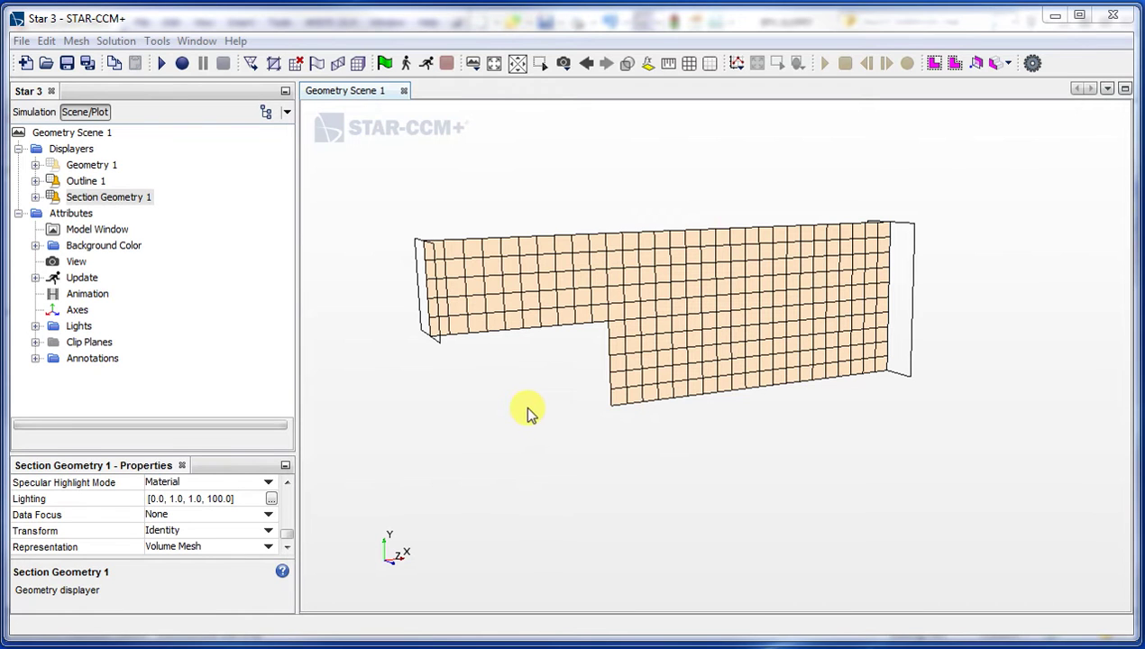
# Orbit the channel slightly and expand Continua > Mesh 1 > Reference Values in the Simulation tree.
pyautogui.moveTo(491, 401); pyautogui.dragTo(593, 321)
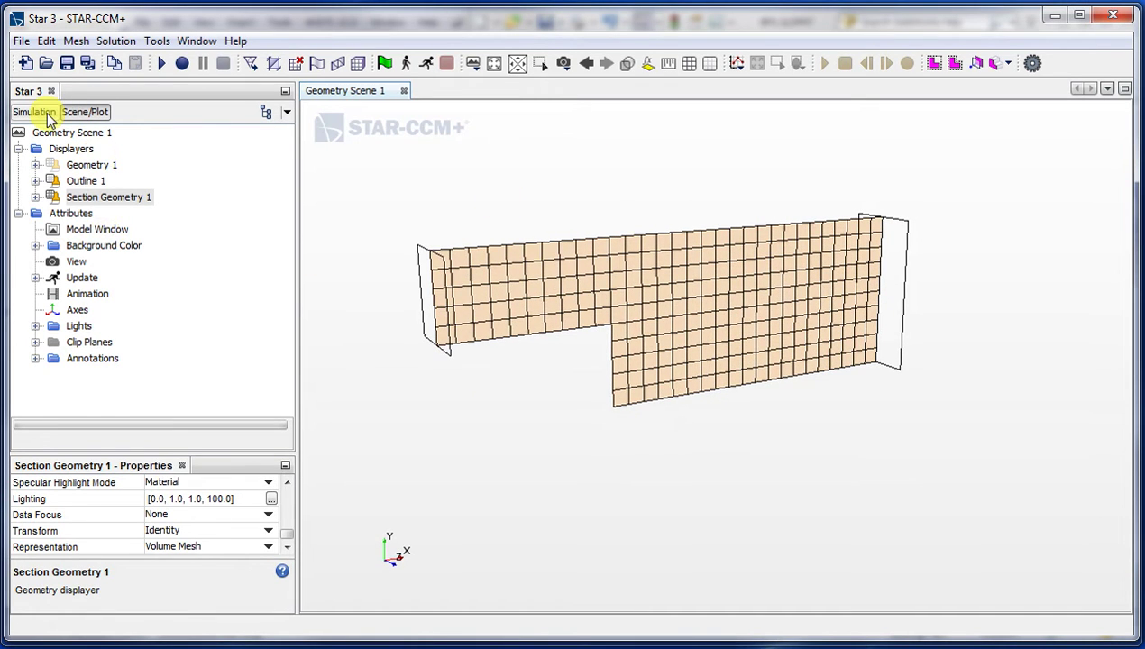
pyautogui.click(48, 115)
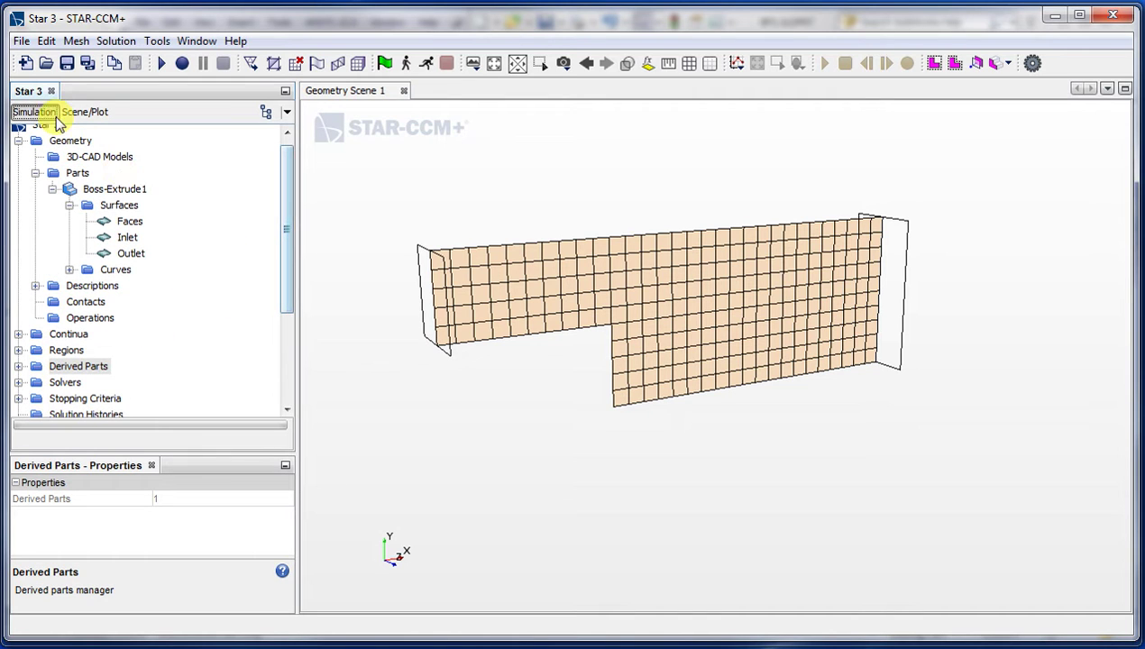
pyautogui.scroll(2, 281, 236)
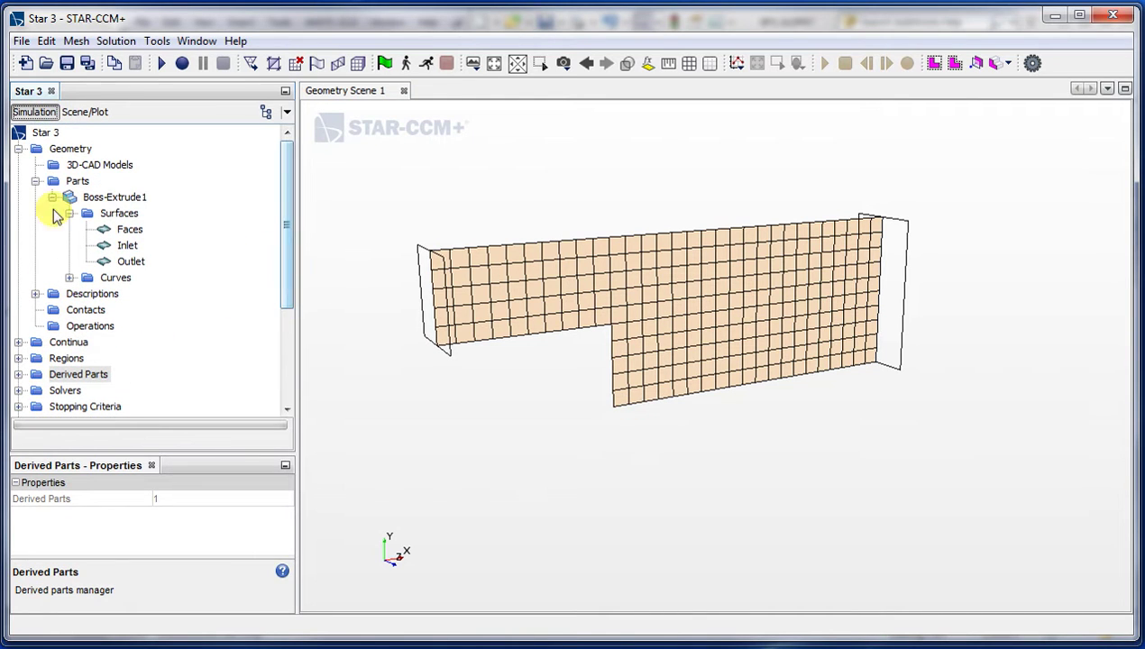
pyautogui.click(19, 343)
pyautogui.click(36, 359)
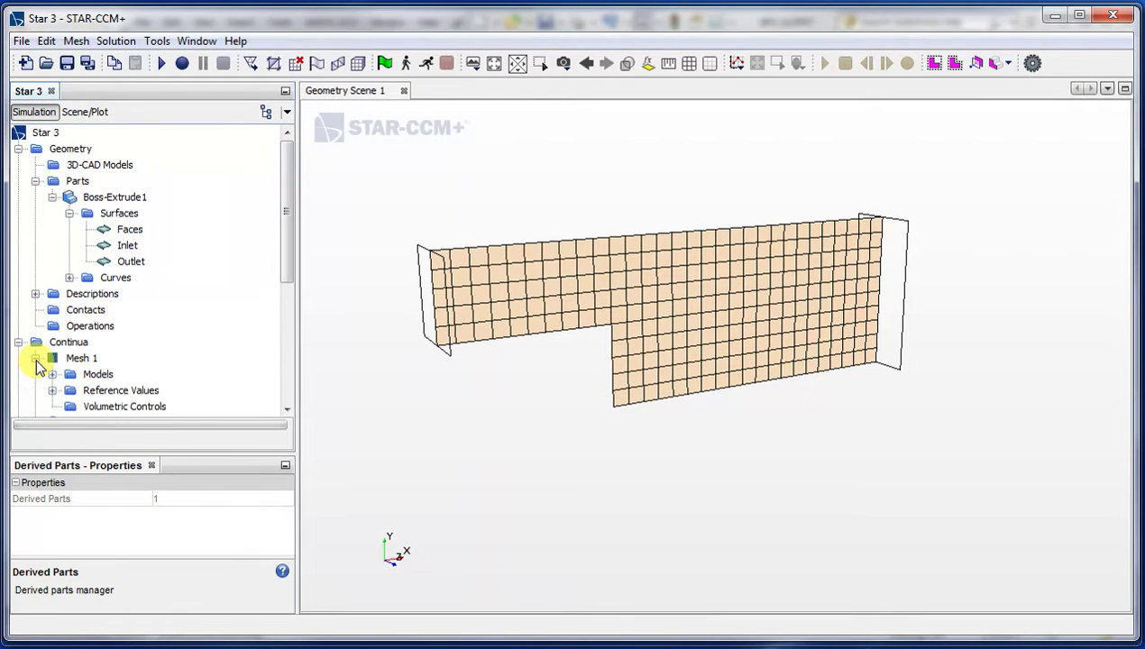
pyautogui.scroll(-1, 286, 281)
pyautogui.click(52, 373)
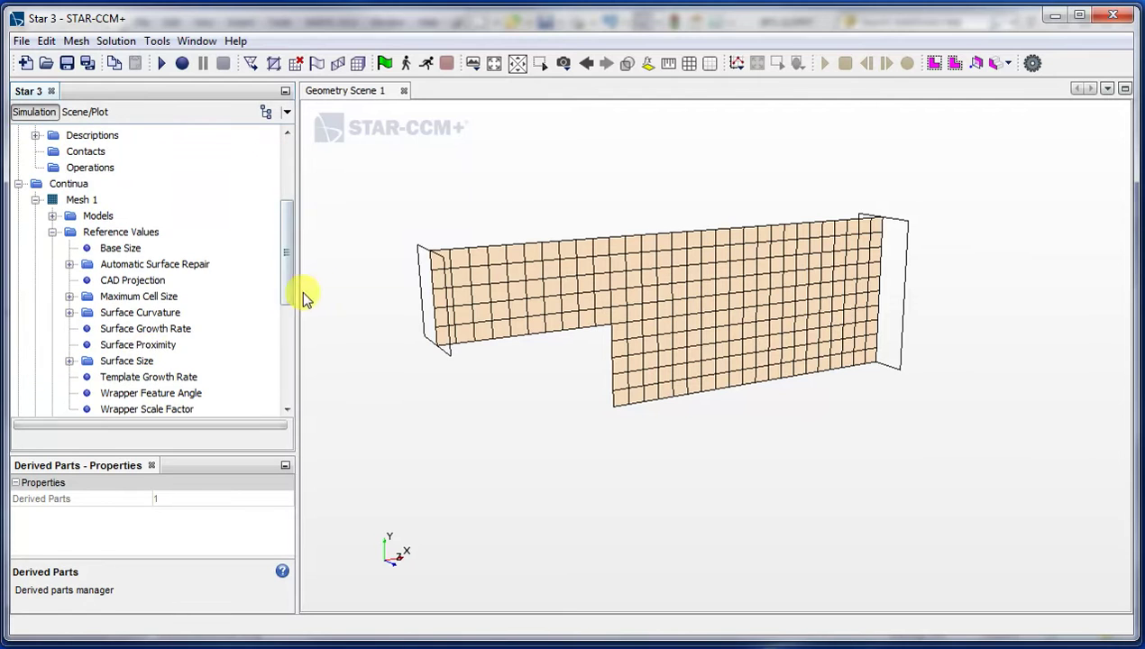
pyautogui.moveTo(285, 272); pyautogui.dragTo(286, 290)
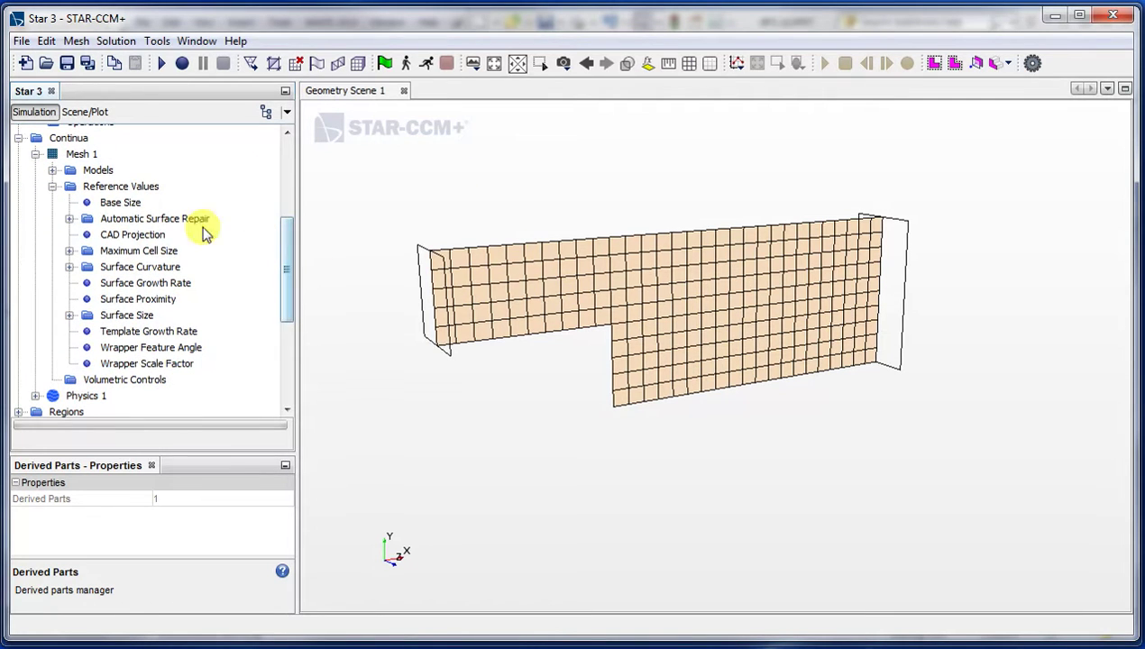
# Change Mesh 1's Base Size from 10.0 cm to 2.5 cm.
pyautogui.click(106, 204)
pyautogui.click(221, 499)
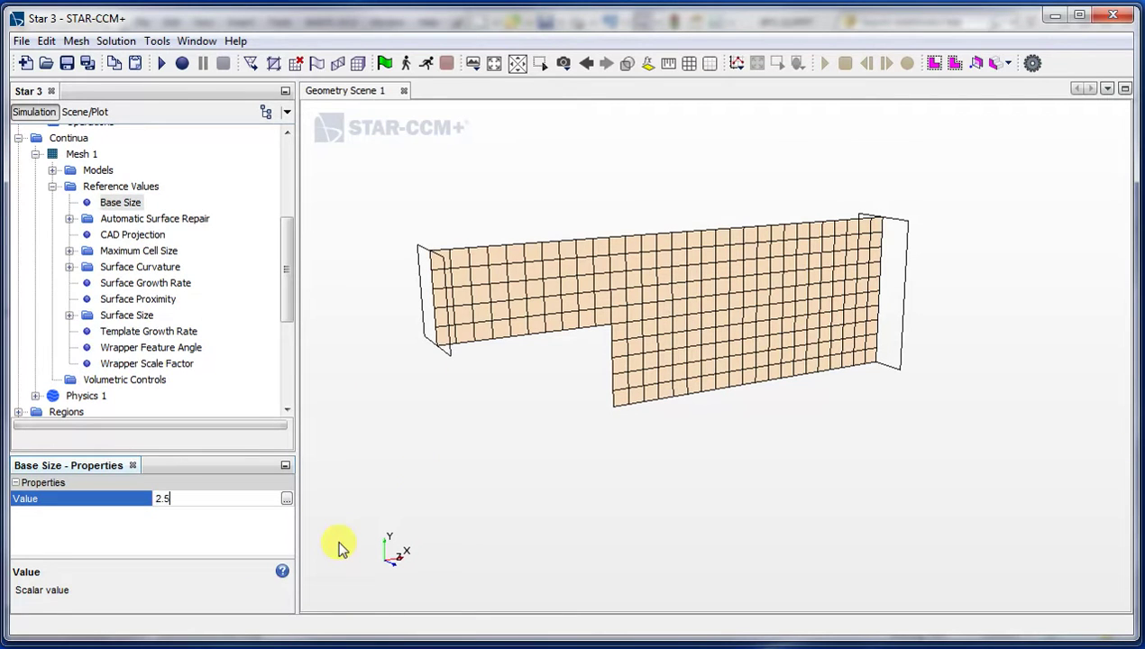
pyautogui.press('Return')
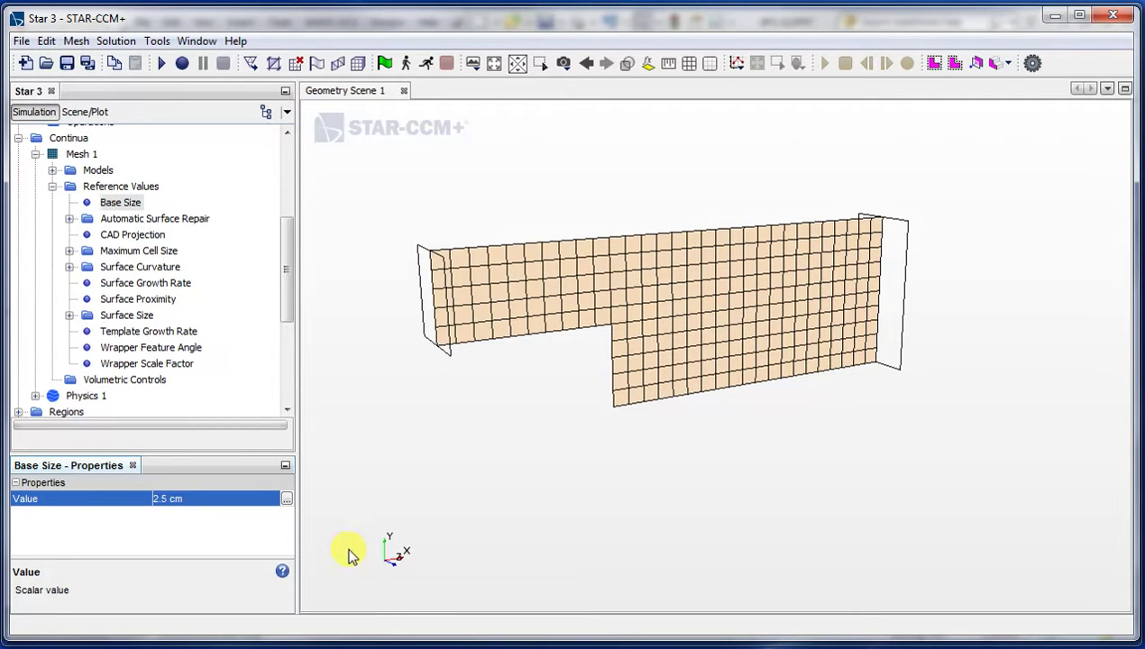
# Regenerate the volume mesh at the 2.5 cm base size and zoom in on the channel.
pyautogui.click(359, 65)
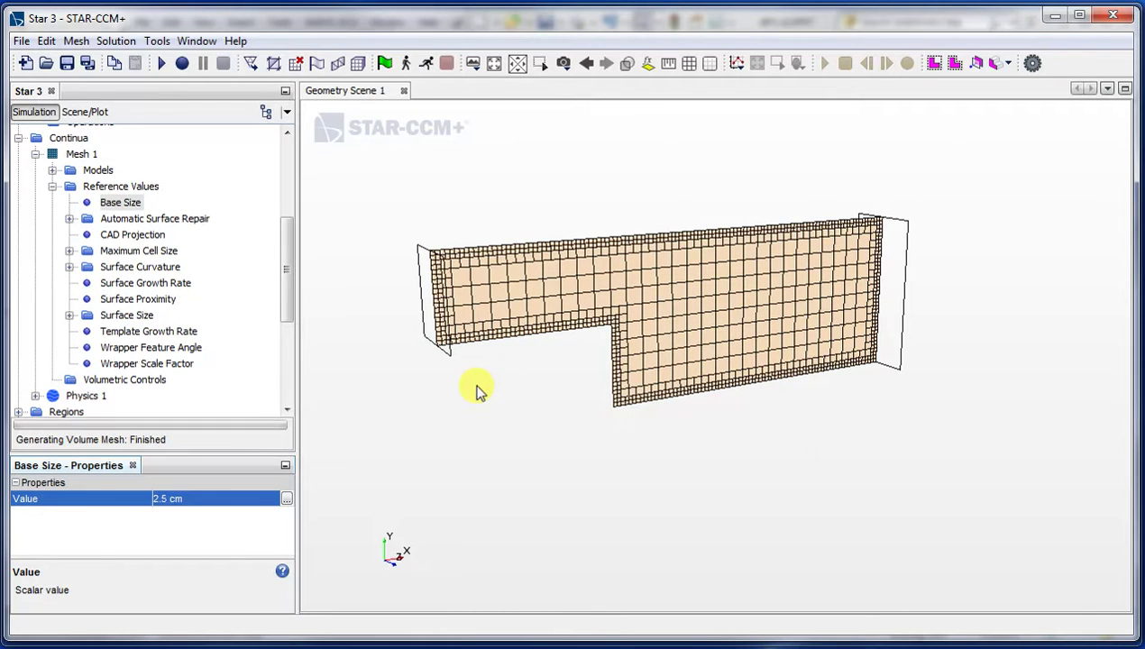
pyautogui.scroll(1, 611, 299)
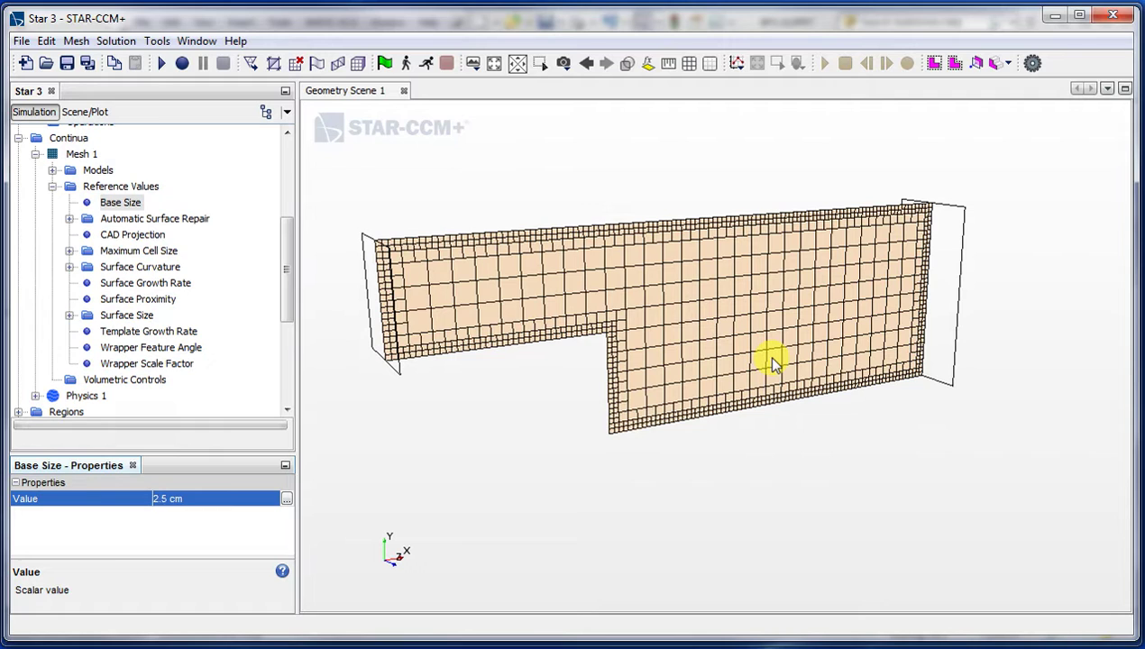
# Set Maximum Cell Size relative size to 100 percent of base, down from 10000.
pyautogui.click(69, 252)
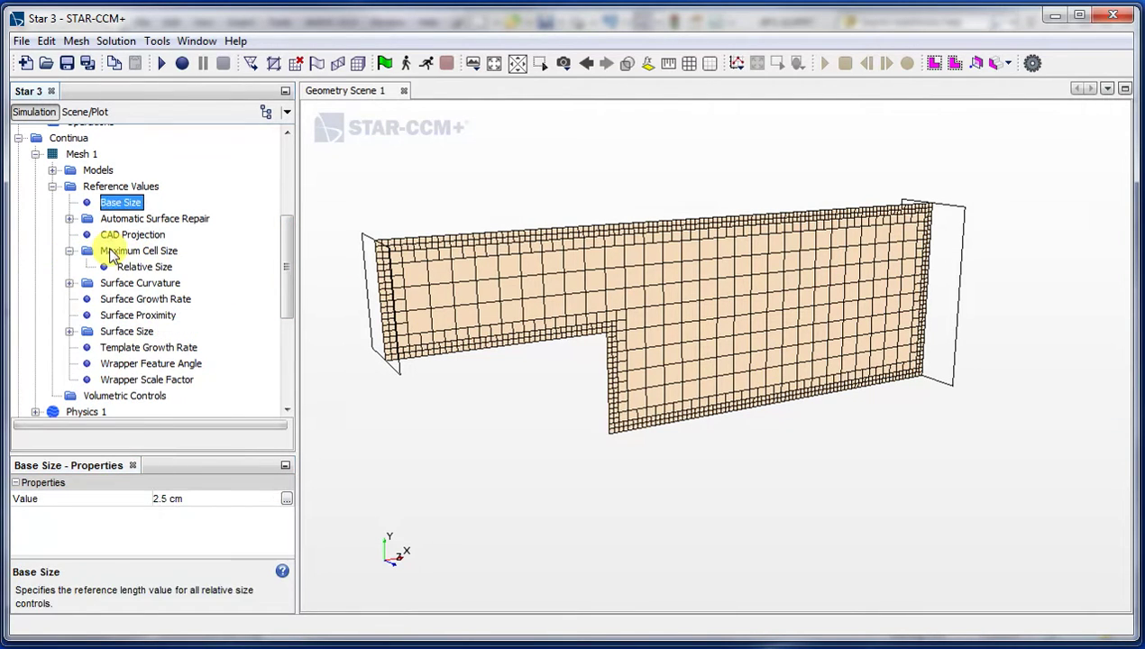
pyautogui.click(110, 254)
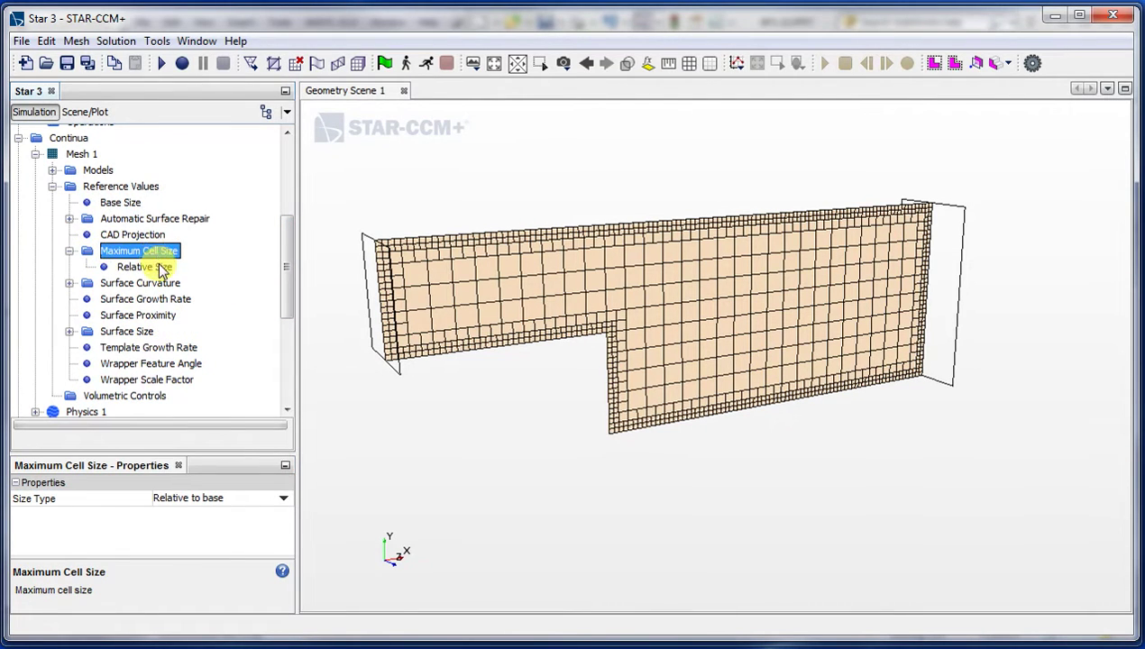
pyautogui.click(155, 265)
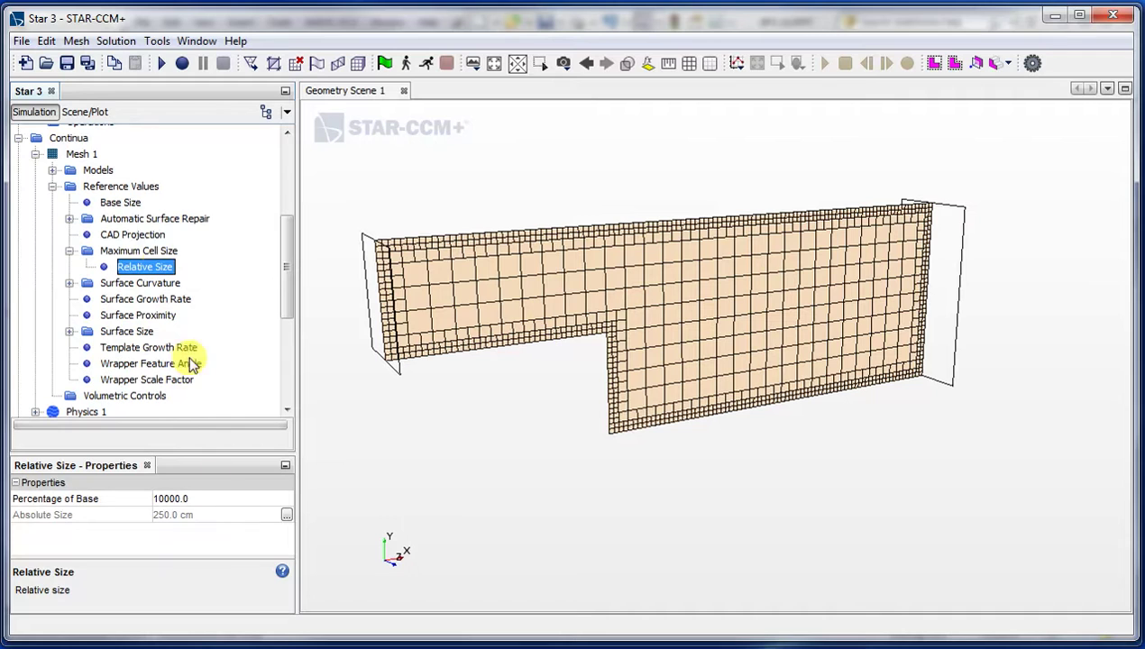
pyautogui.click(173, 500)
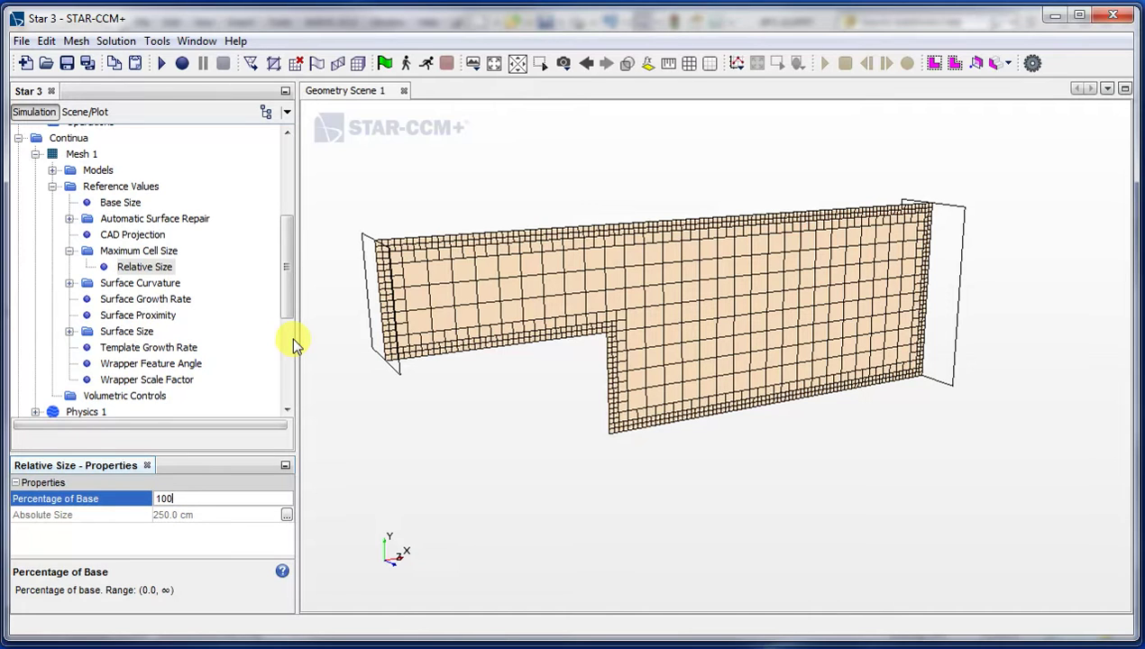
pyautogui.press('Return')
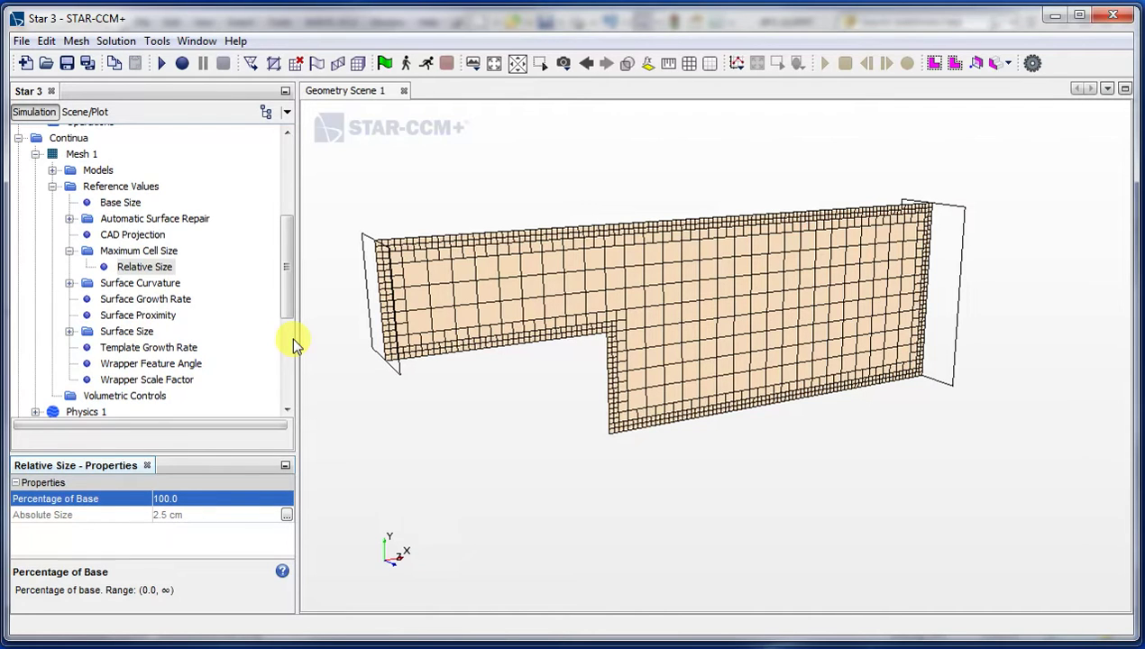
# Regenerate the volume mesh with the 2.5 cm maximum cell size and zoom in to inspect it.
pyautogui.click(359, 63)
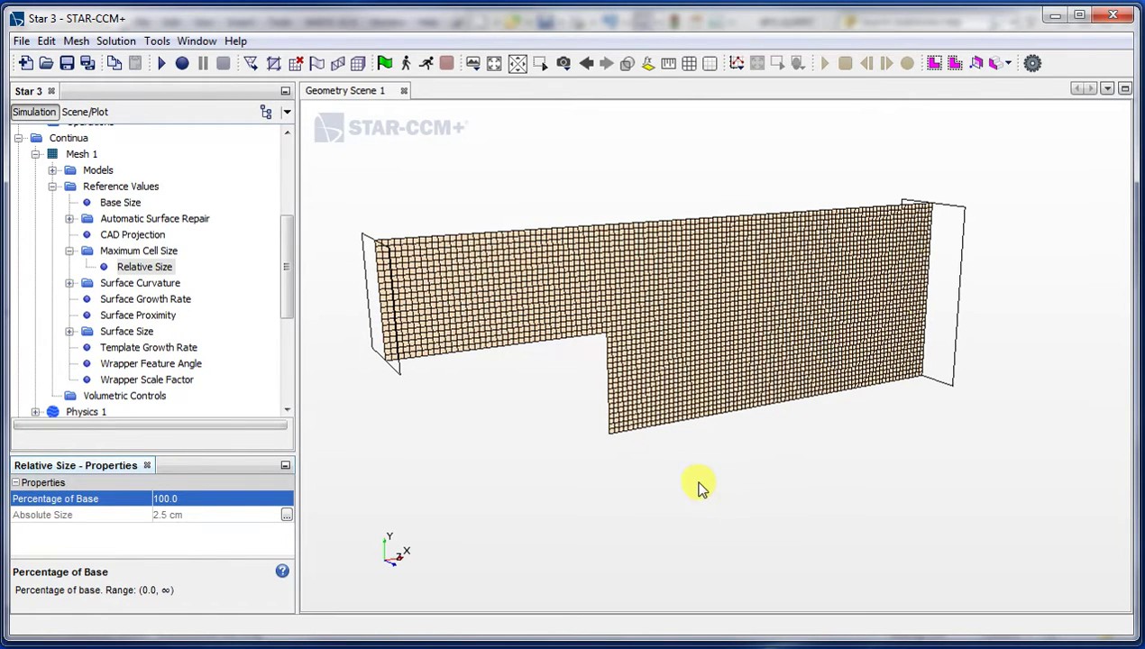
pyautogui.scroll(1, 503, 306)
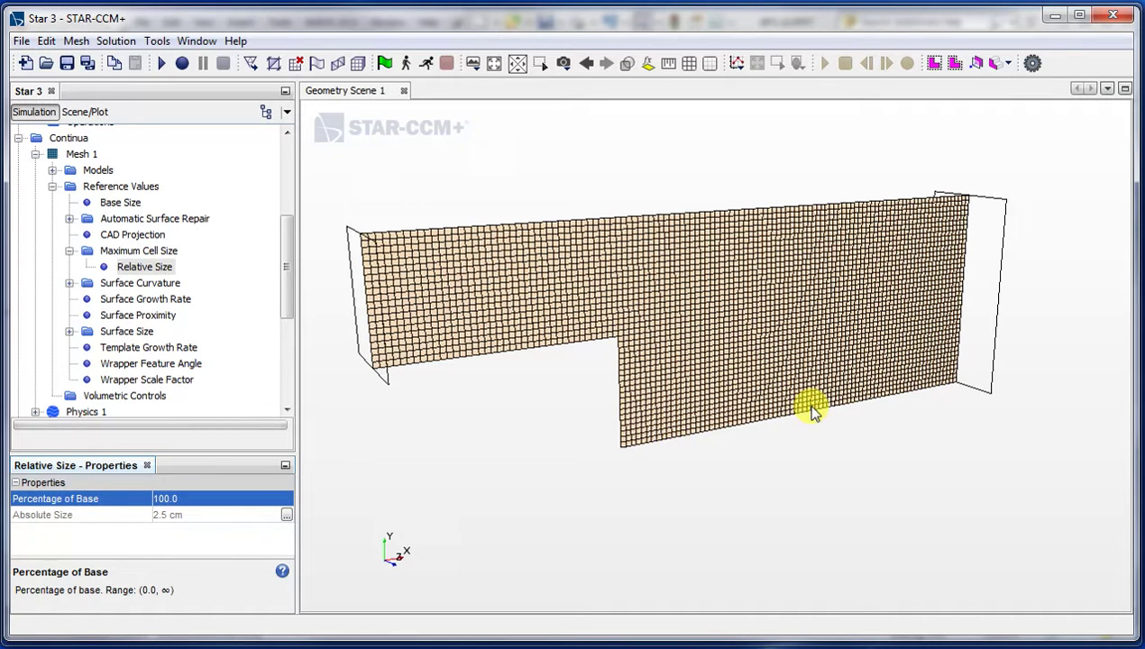
pyautogui.moveTo(285, 263); pyautogui.dragTo(289, 268)
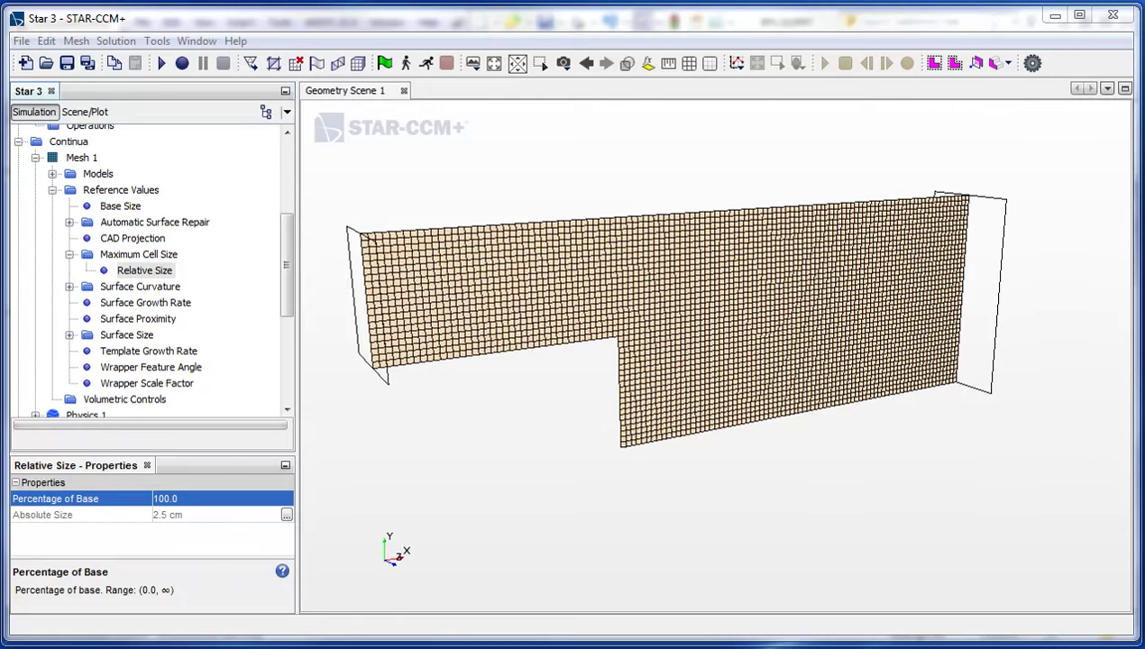
# Switch to Chrome and search Google for 'boundary layer' in a new tab.
pyautogui.hotkey('alt', 'Tab')
pyautogui.click(609, 104)
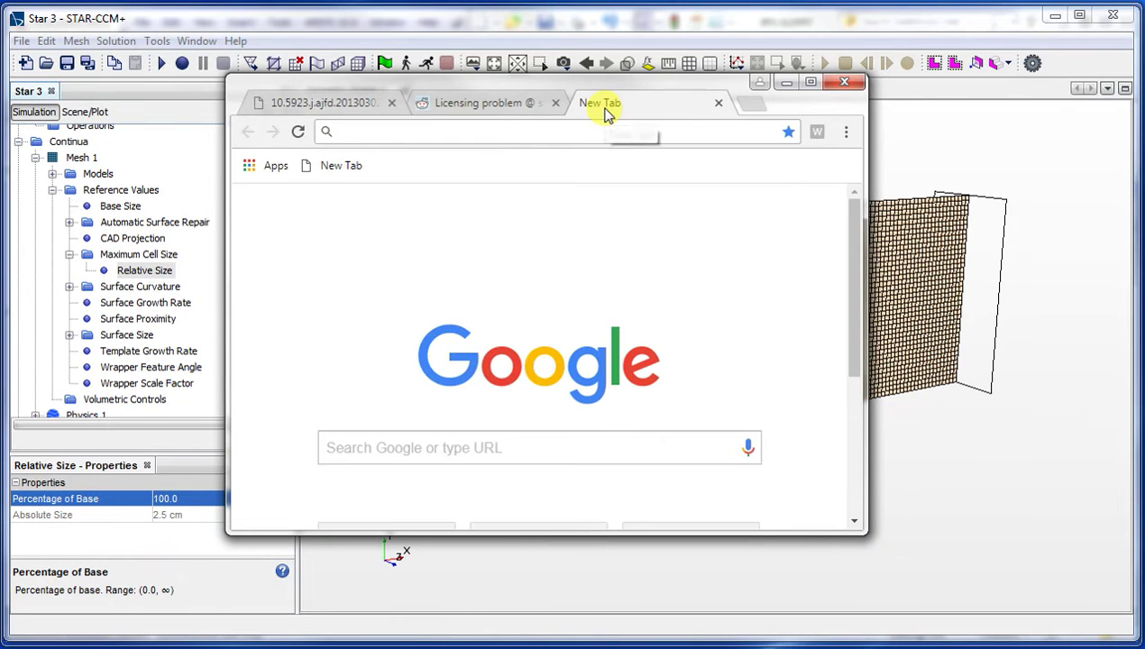
pyautogui.write('ge')
pyautogui.press('BackSpace')
pyautogui.press('BackSpace')
pyautogui.write('boundar')
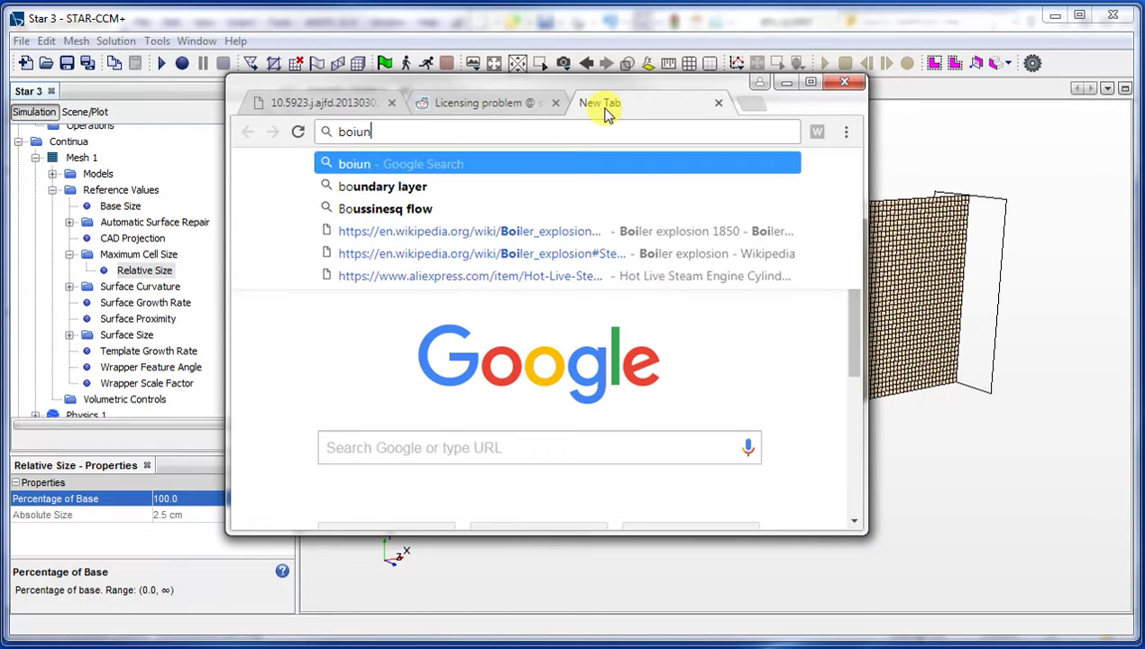
pyautogui.write('y lay')
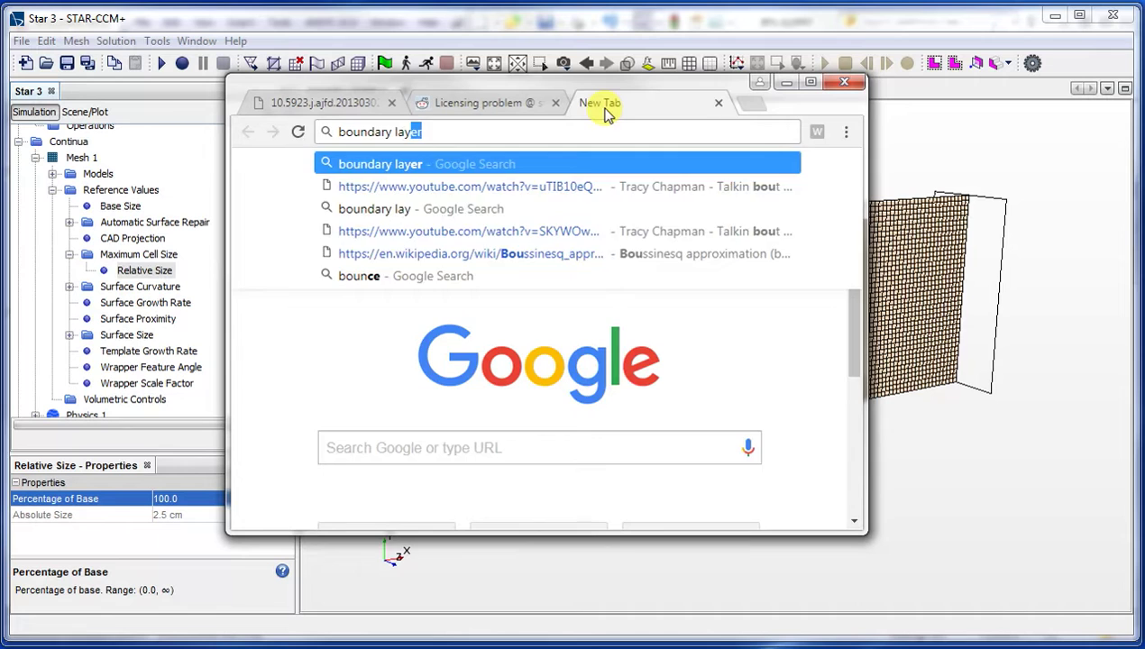
pyautogui.press('Return')
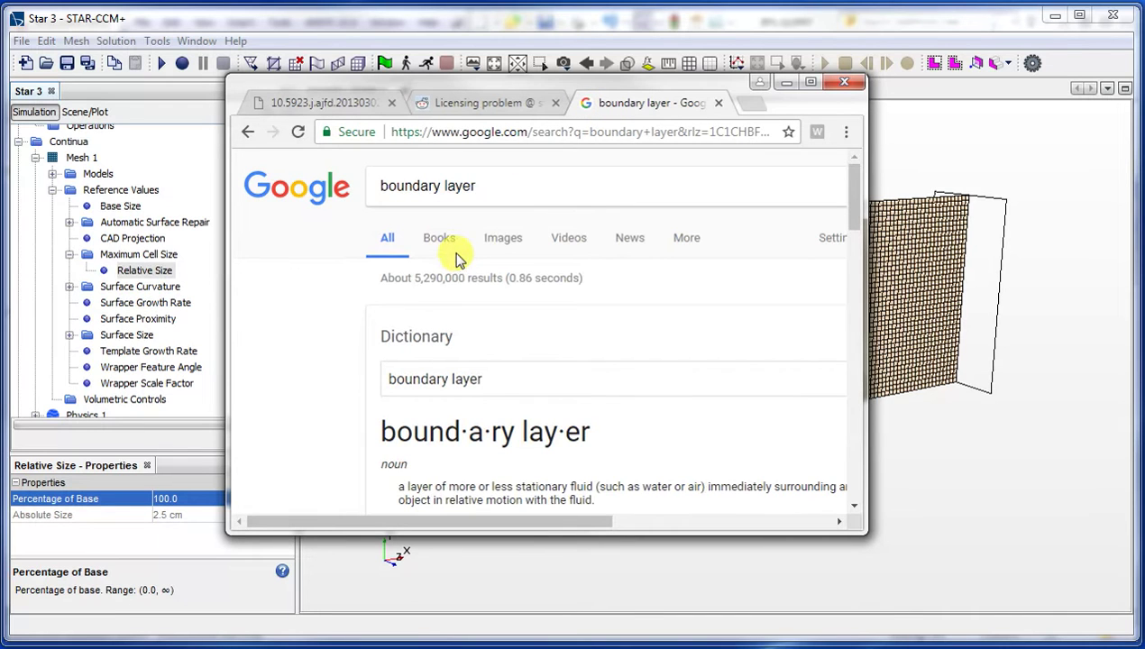
# Browse the boundary layer image results, previewing the first image.
pyautogui.click(498, 239)
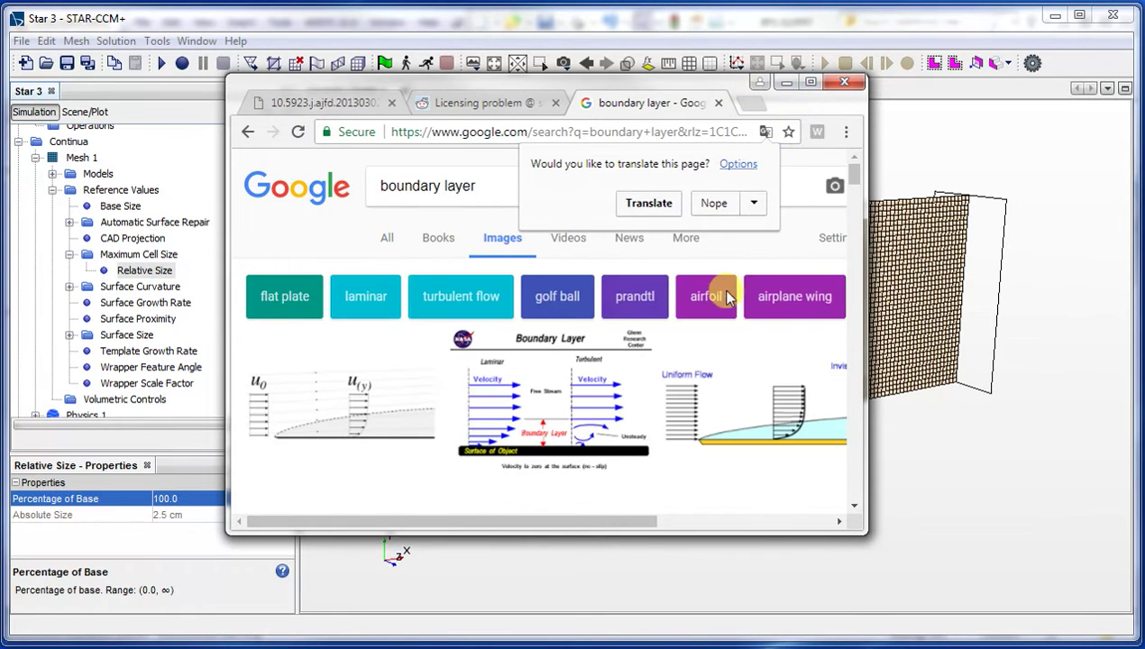
pyautogui.scroll(-2, 365, 462)
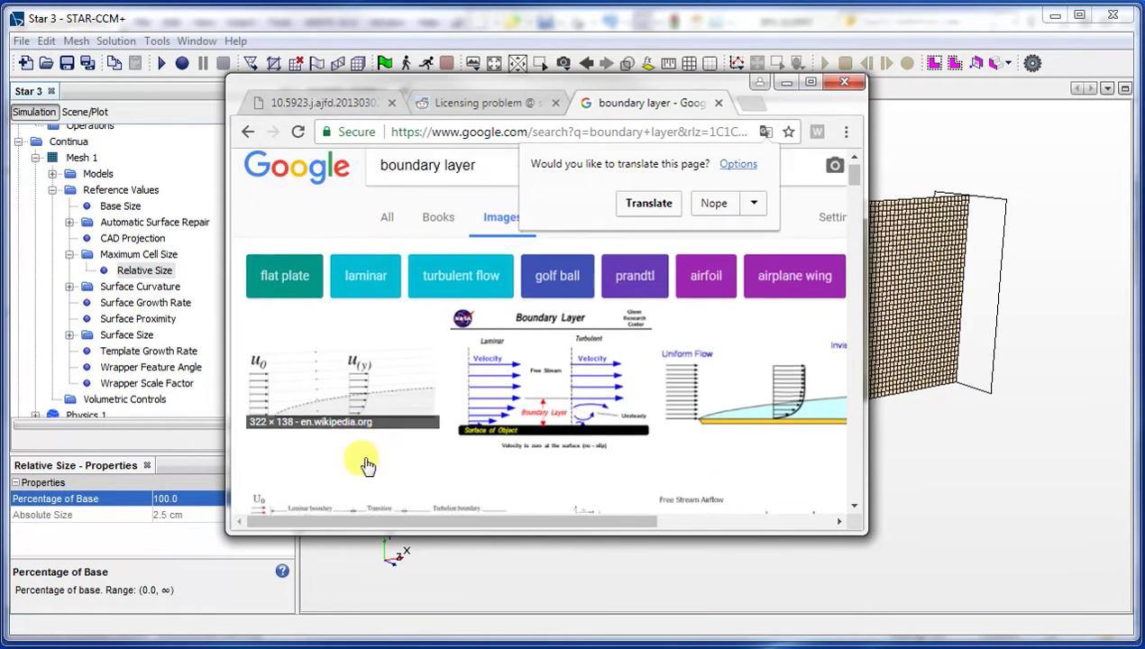
pyautogui.scroll(1, 440, 468)
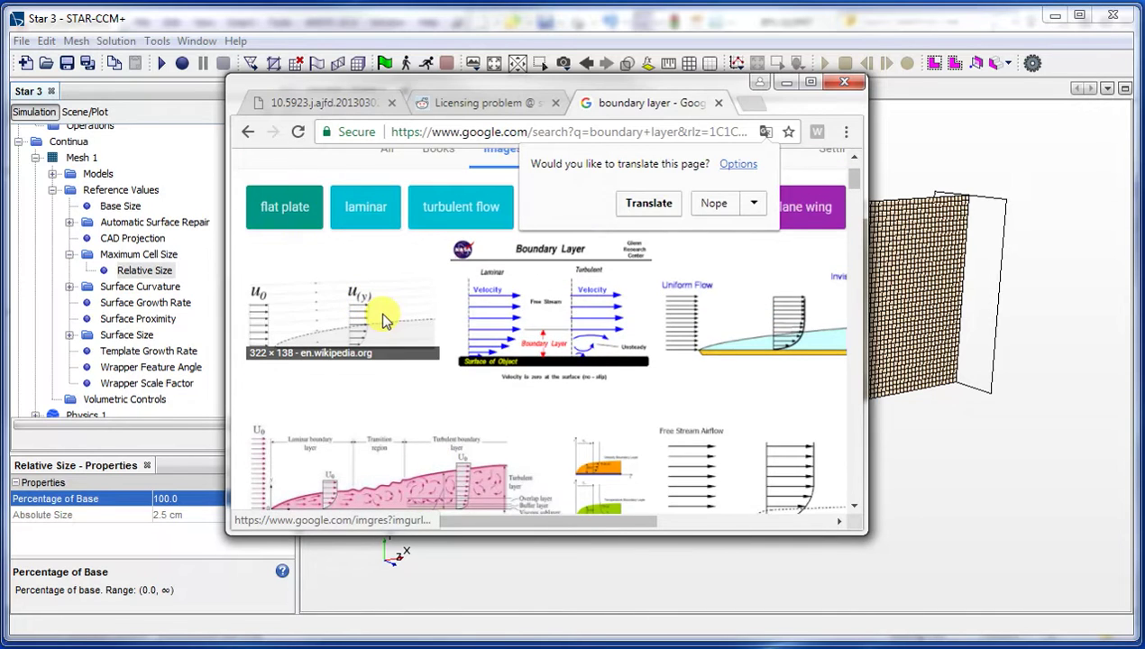
pyautogui.click(380, 311)
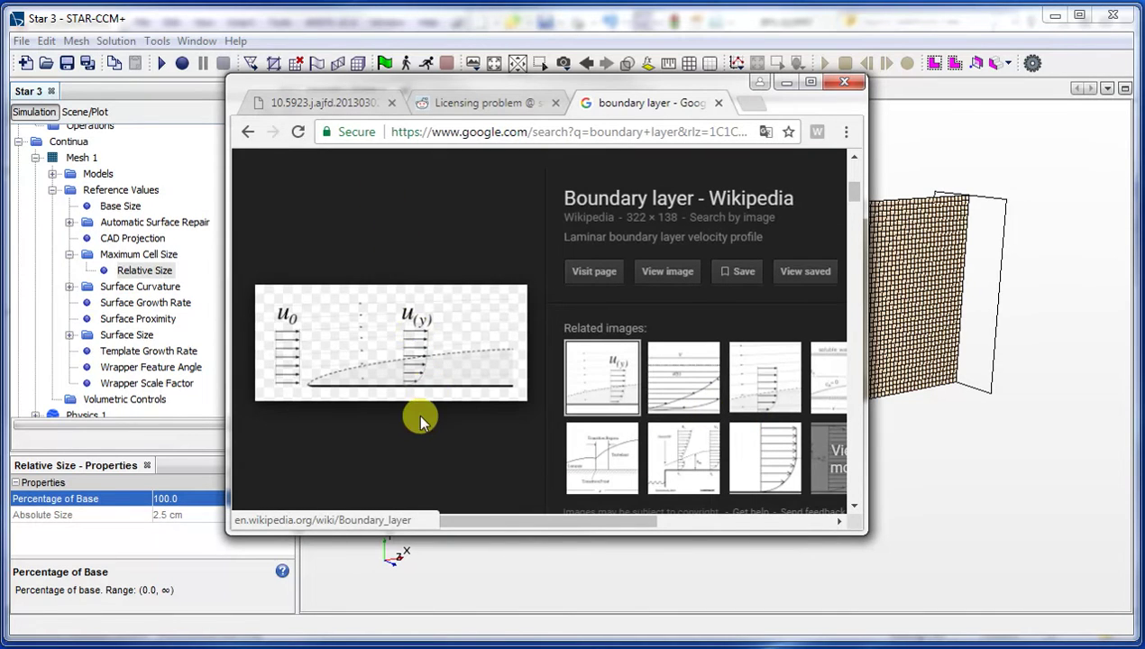
pyautogui.click(247, 132)
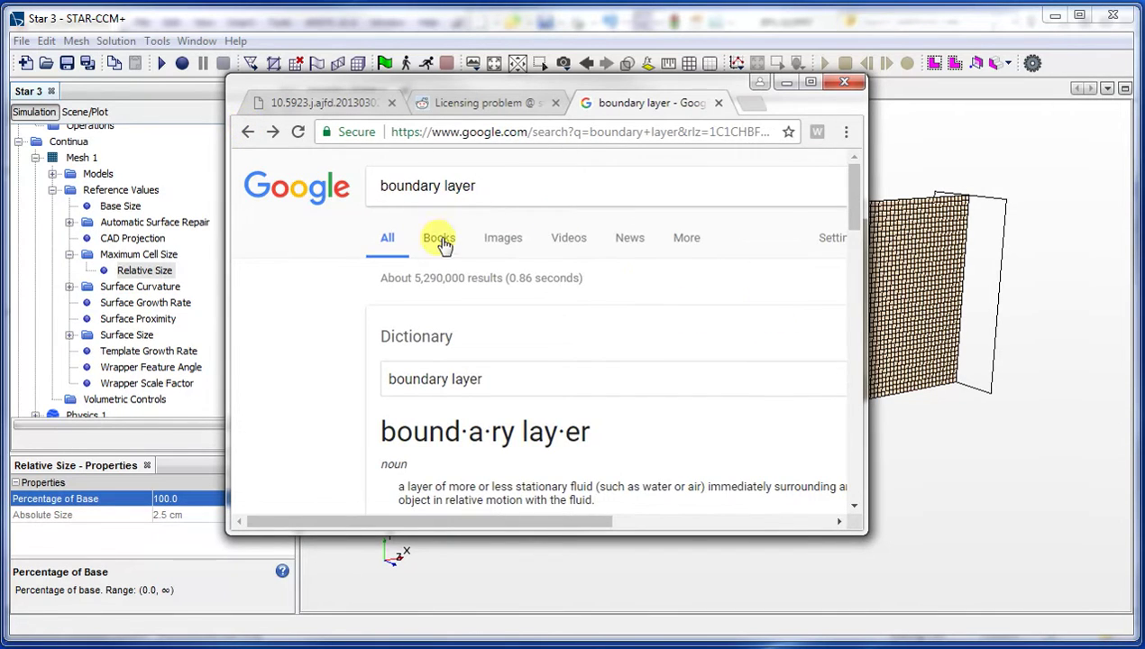
pyautogui.click(496, 239)
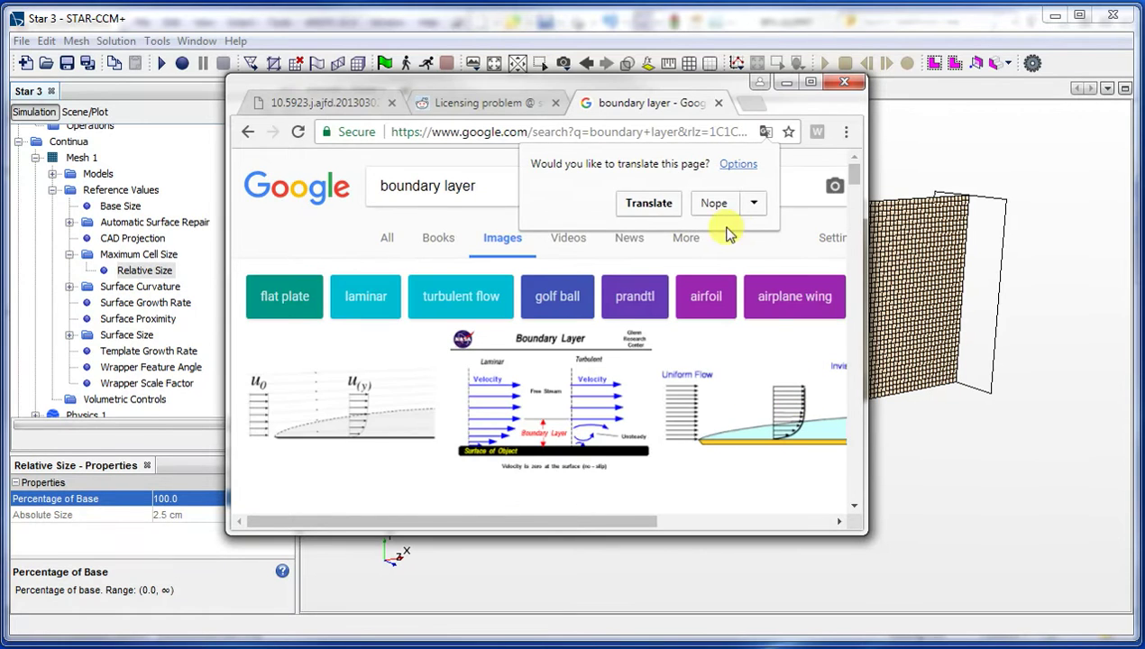
# Open the Uniform Flow image's Aerodynamics for students source page, read it, and minimize Chrome.
pyautogui.click(699, 205)
pyautogui.click(754, 410)
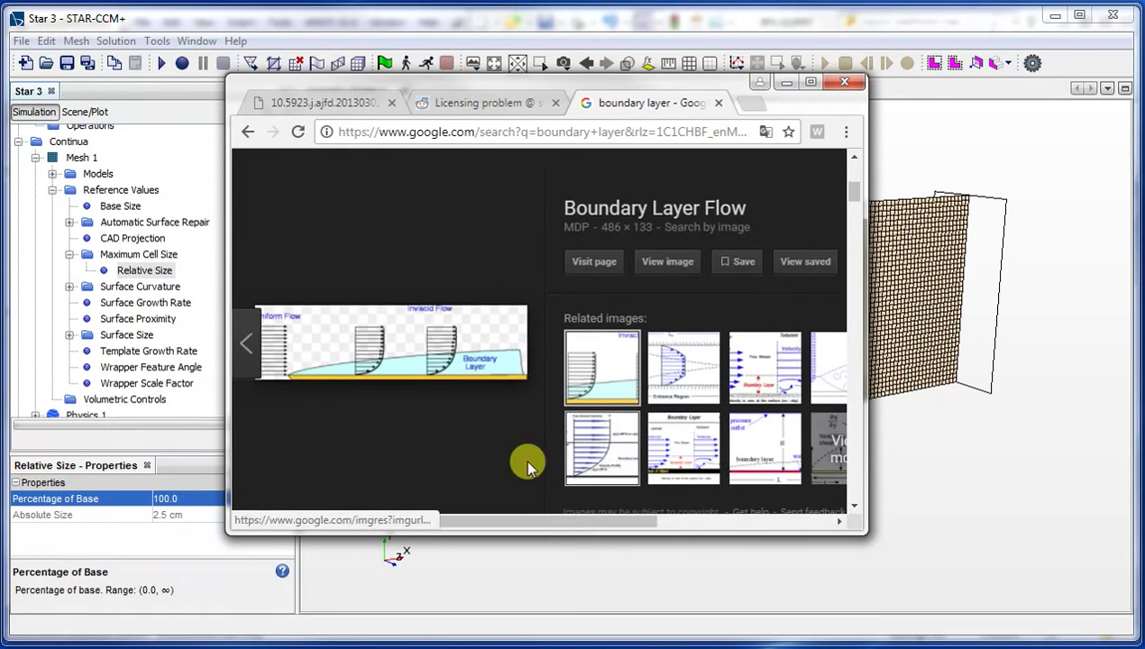
pyautogui.click(434, 333)
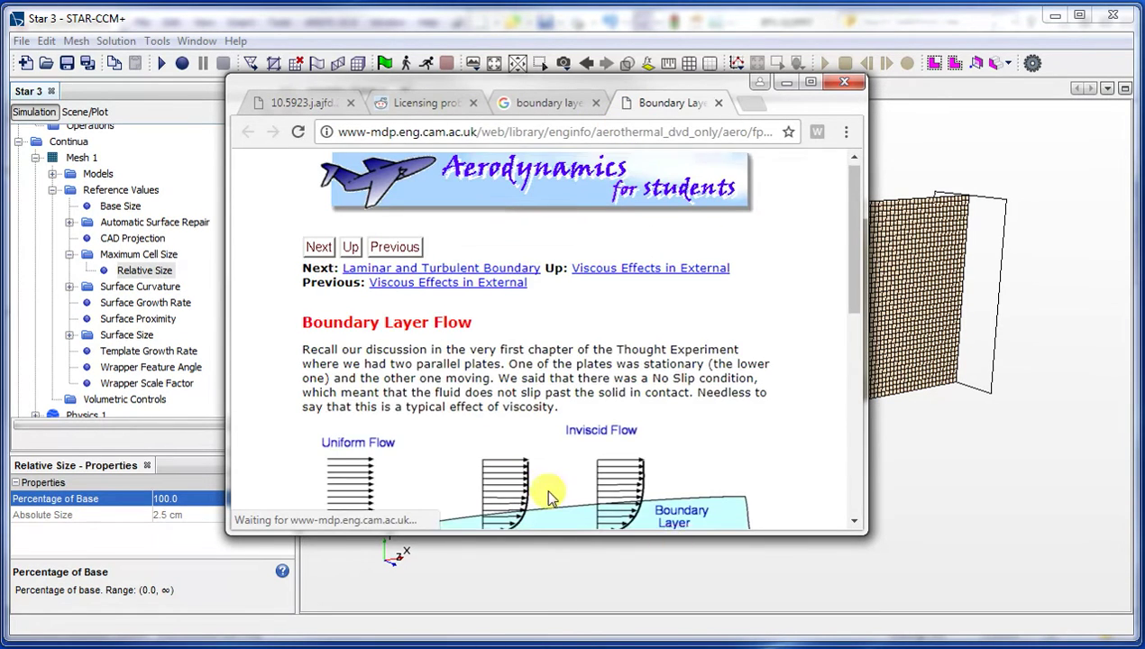
pyautogui.scroll(-3, 550, 495)
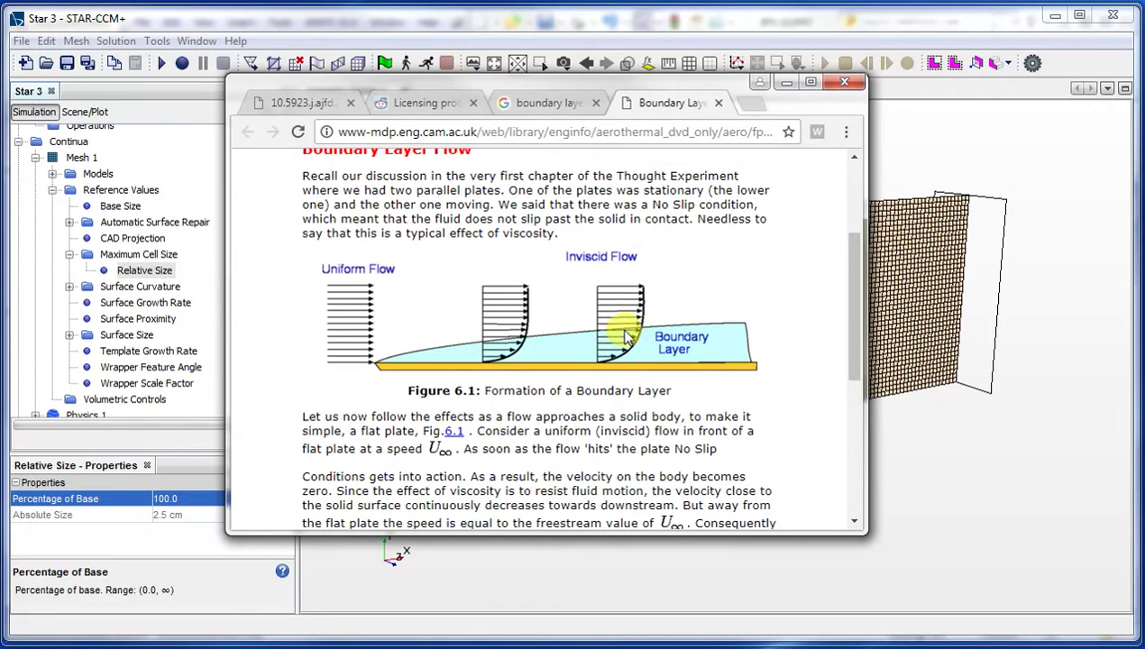
pyautogui.click(789, 83)
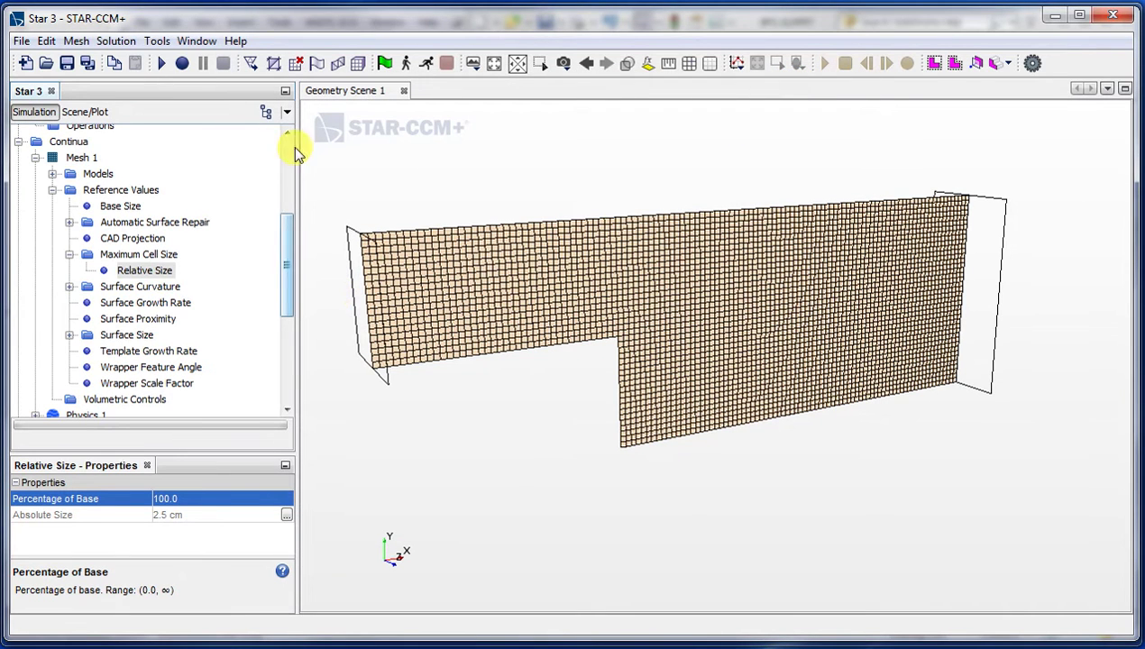
# Enable the Prism Layer Mesher in Mesh 1's Select Meshing Models dialog.
pyautogui.click(53, 174)
pyautogui.click(95, 174)
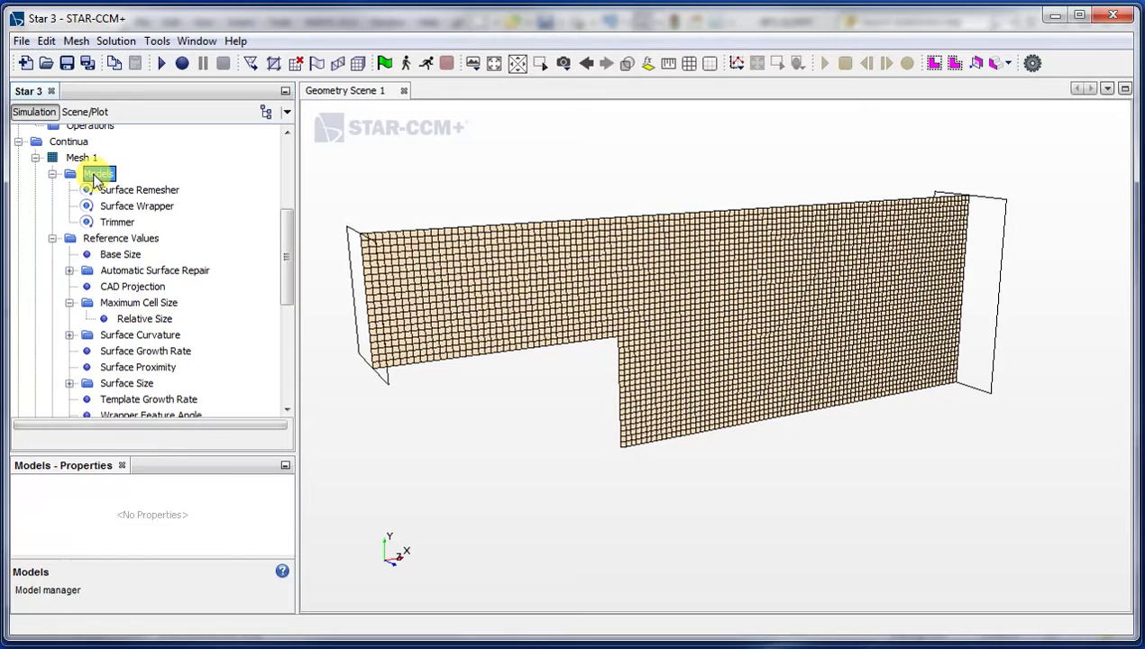
pyautogui.rightClick(96, 175)
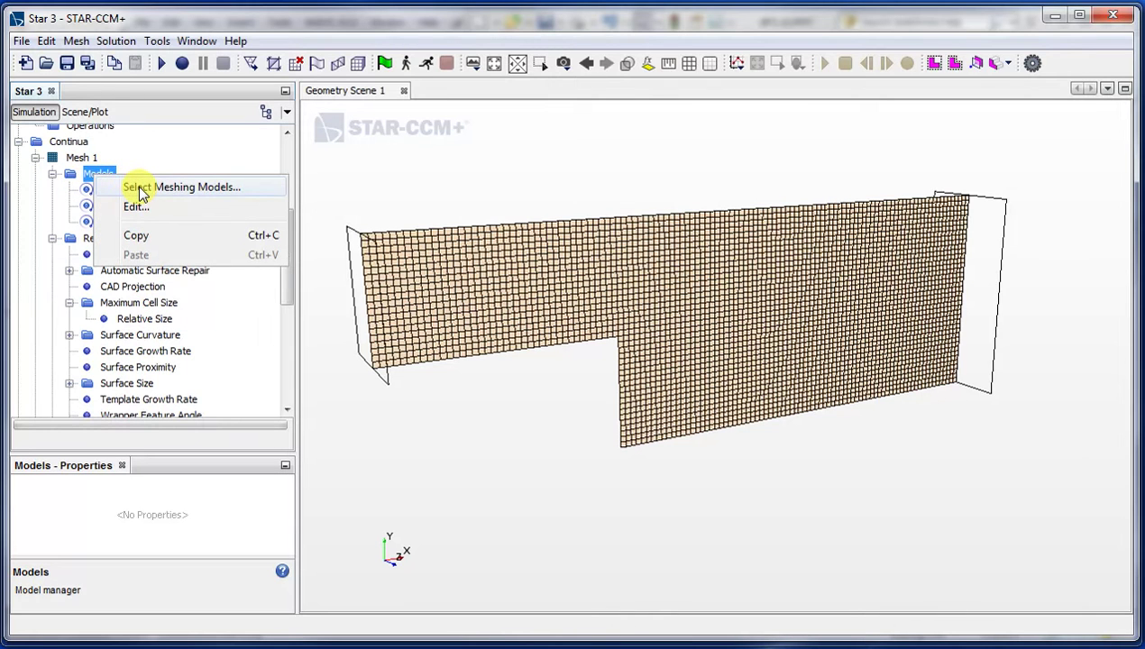
pyautogui.click(140, 191)
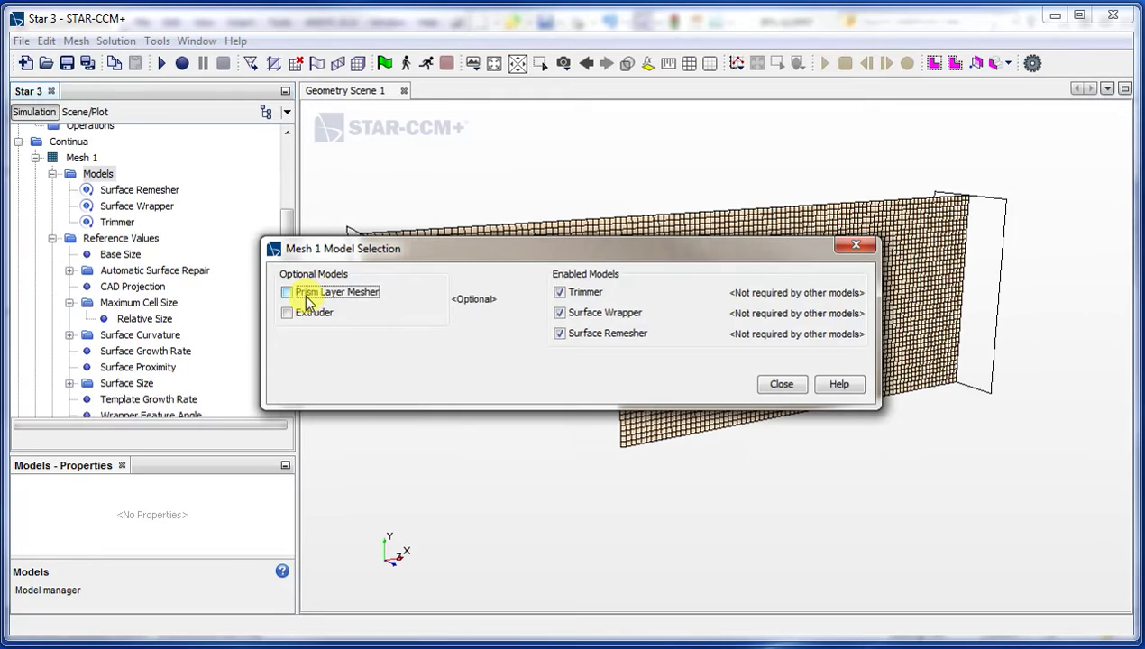
pyautogui.click(306, 298)
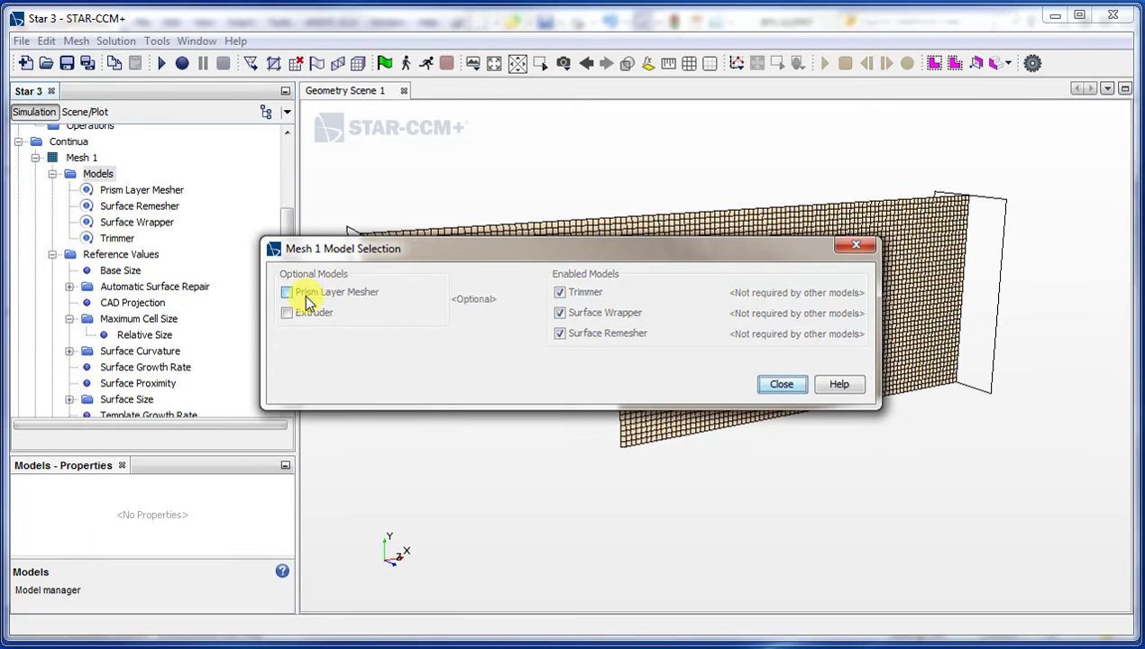
pyautogui.click(781, 405)
pyautogui.moveTo(285, 220); pyautogui.dragTo(275, 257)
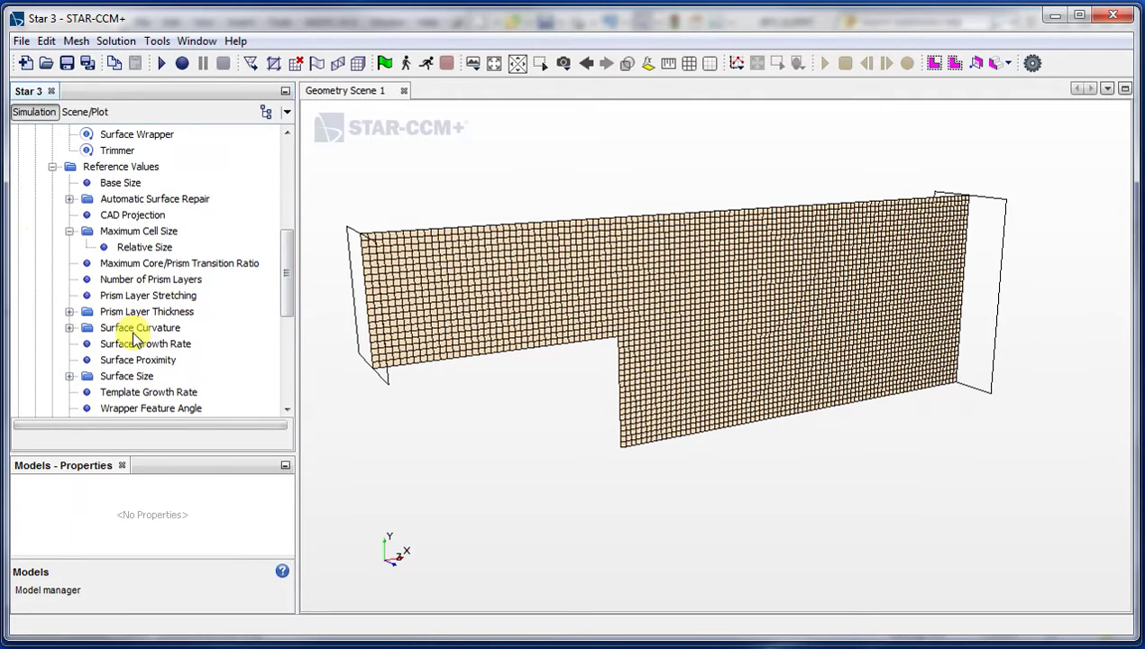
# Inspect the Prism Layer Thickness relative value and compare it with the Base Size.
pyautogui.click(70, 312)
pyautogui.click(140, 312)
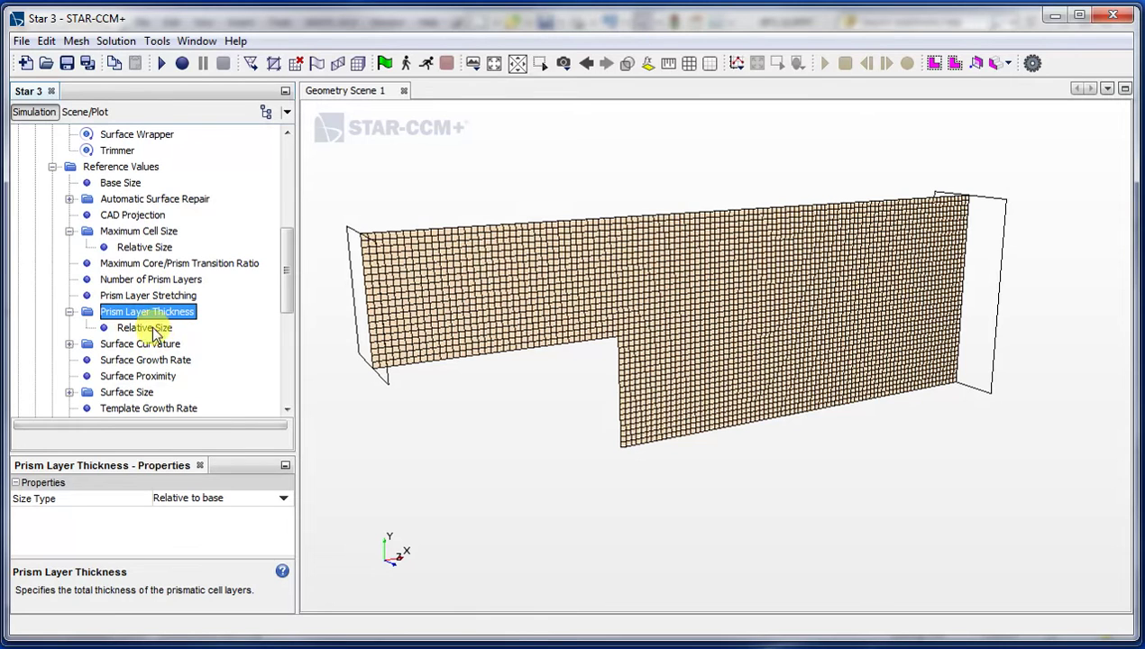
pyautogui.click(146, 329)
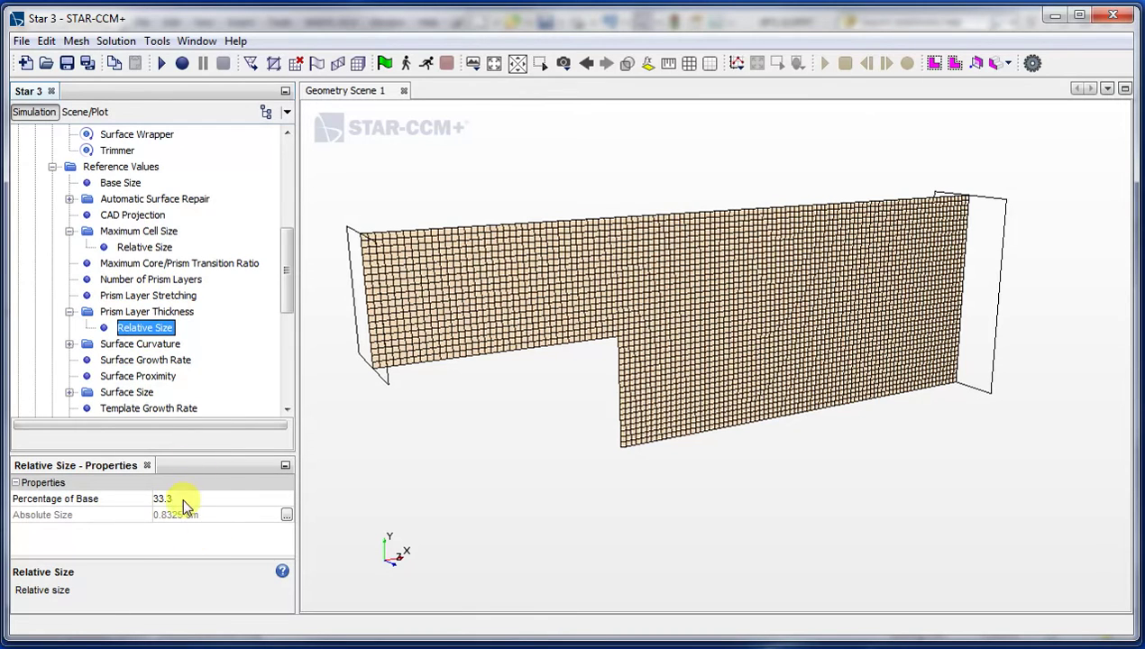
pyautogui.click(154, 313)
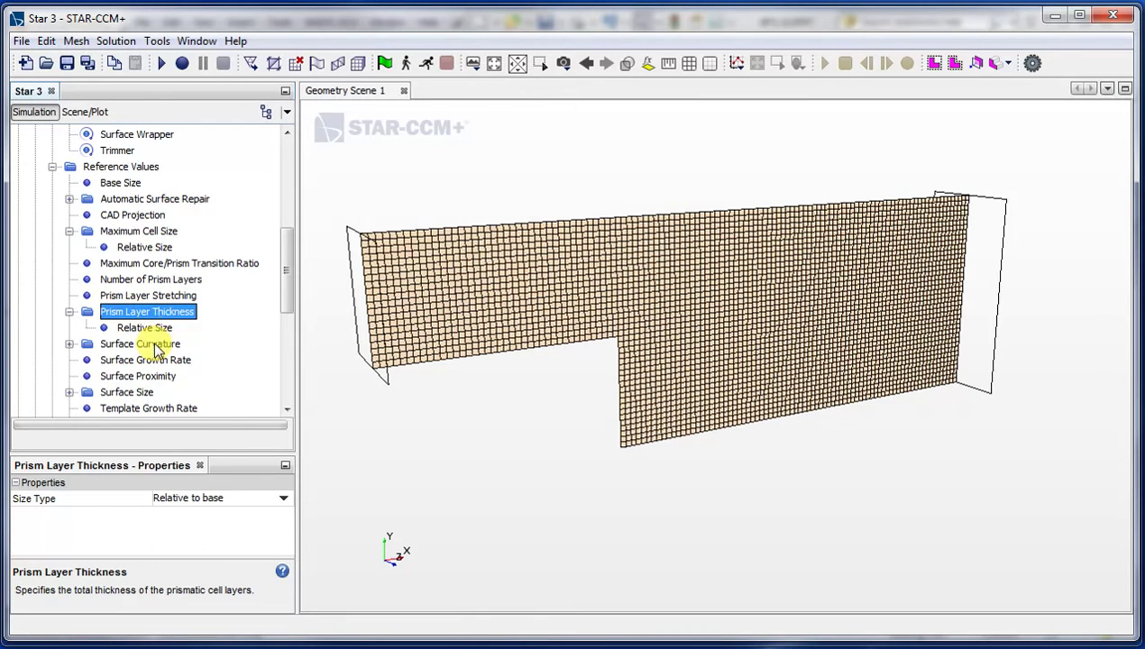
pyautogui.click(118, 181)
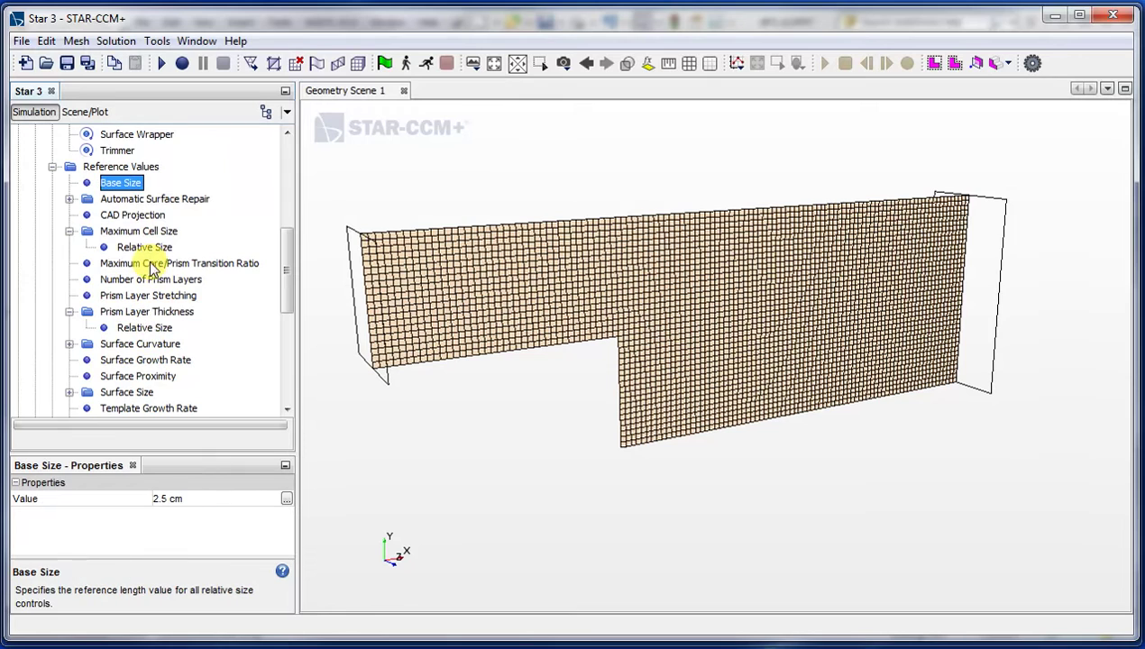
pyautogui.click(149, 312)
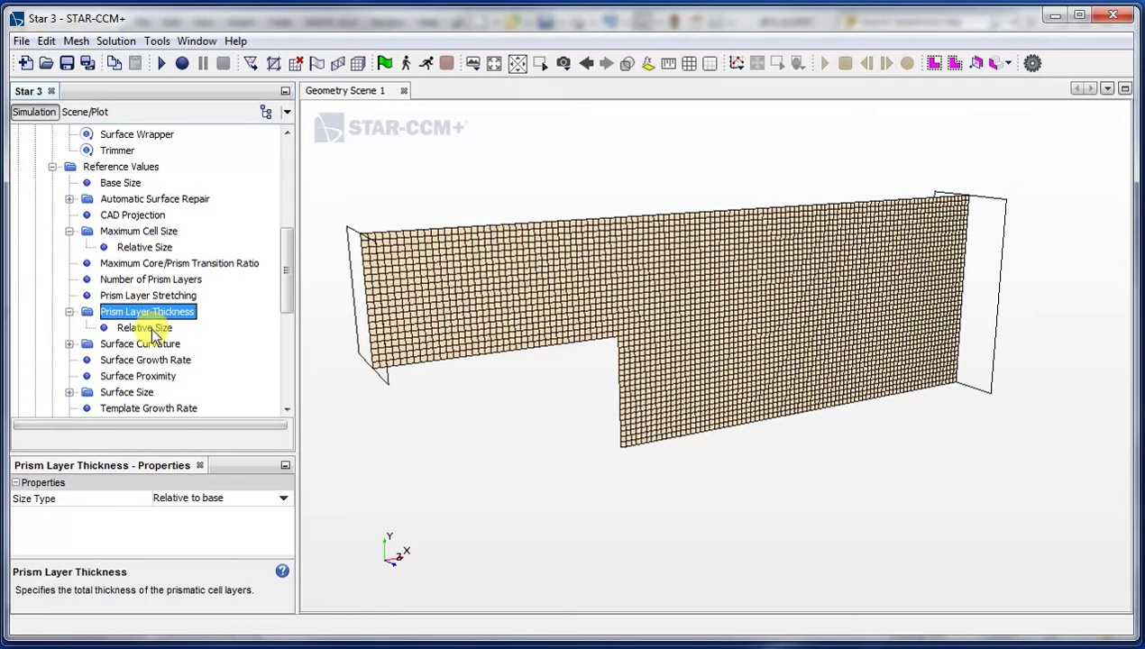
# Switch Prism Layer Thickness to an absolute size of 10.0 cm.
pyautogui.click(177, 499)
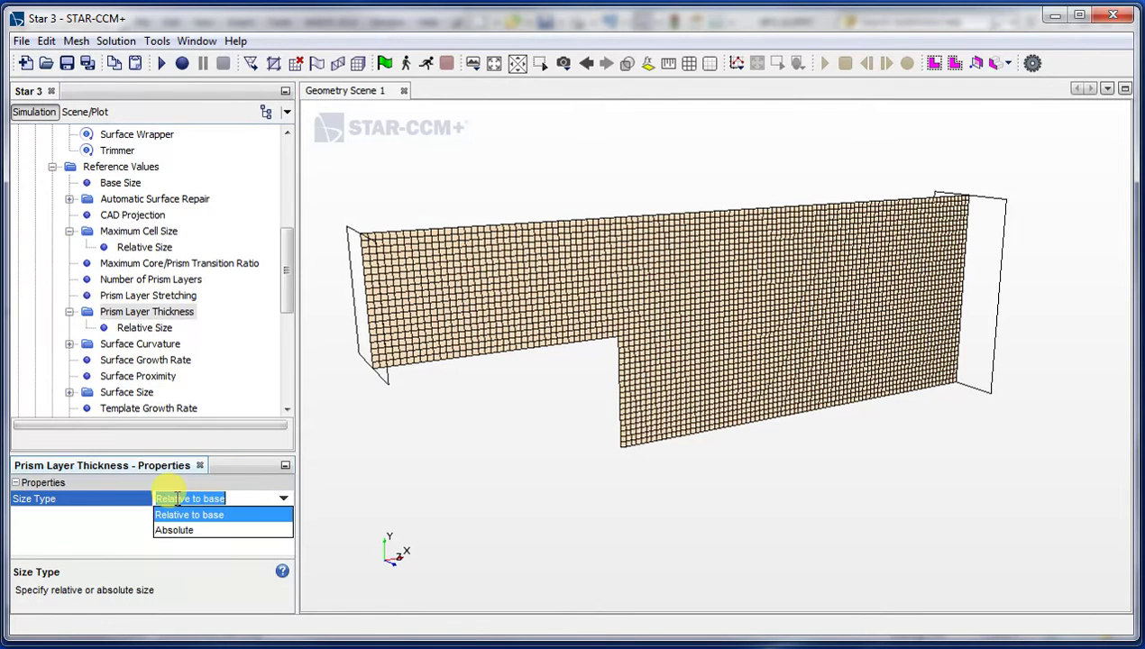
pyautogui.click(131, 312)
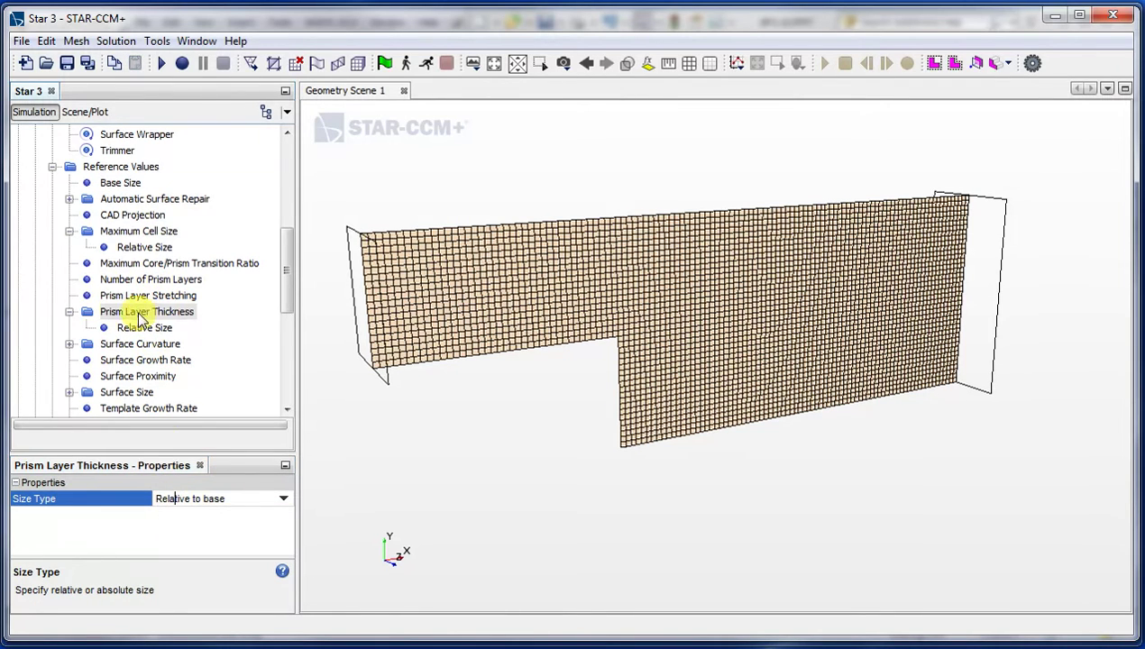
pyautogui.click(284, 499)
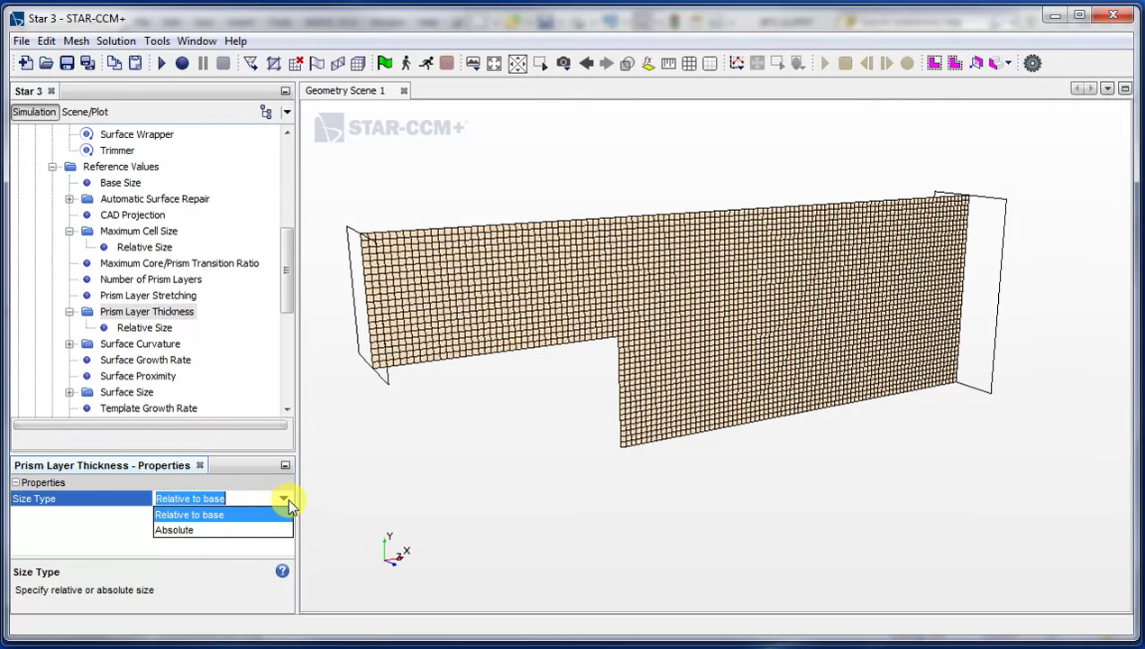
pyautogui.click(225, 532)
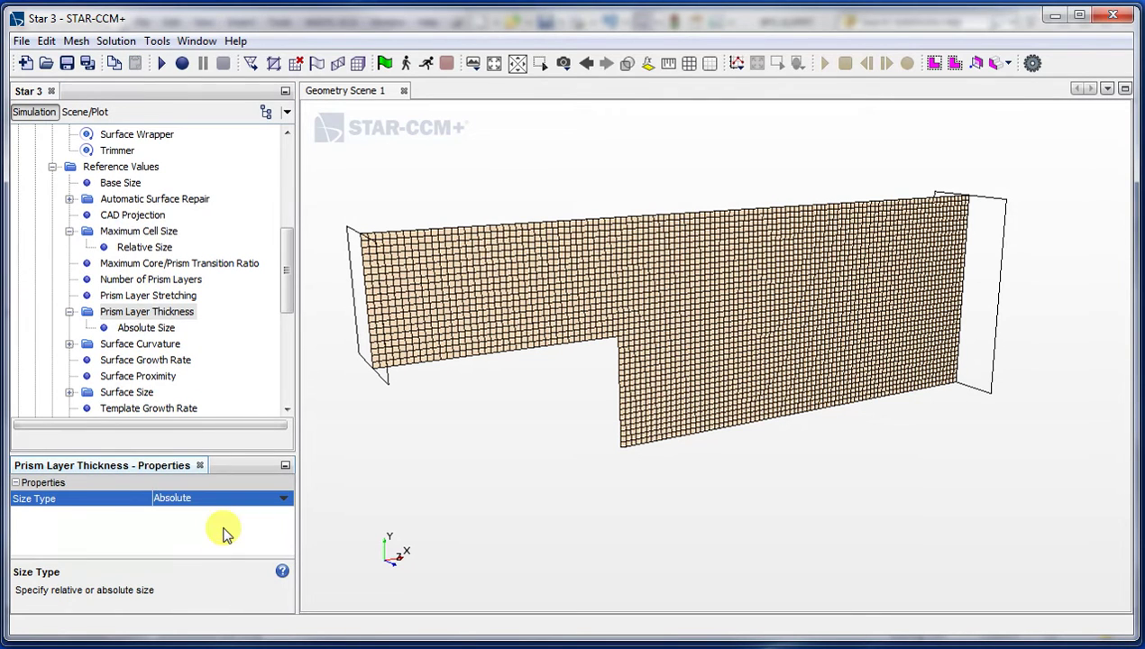
pyautogui.click(140, 330)
pyautogui.click(214, 499)
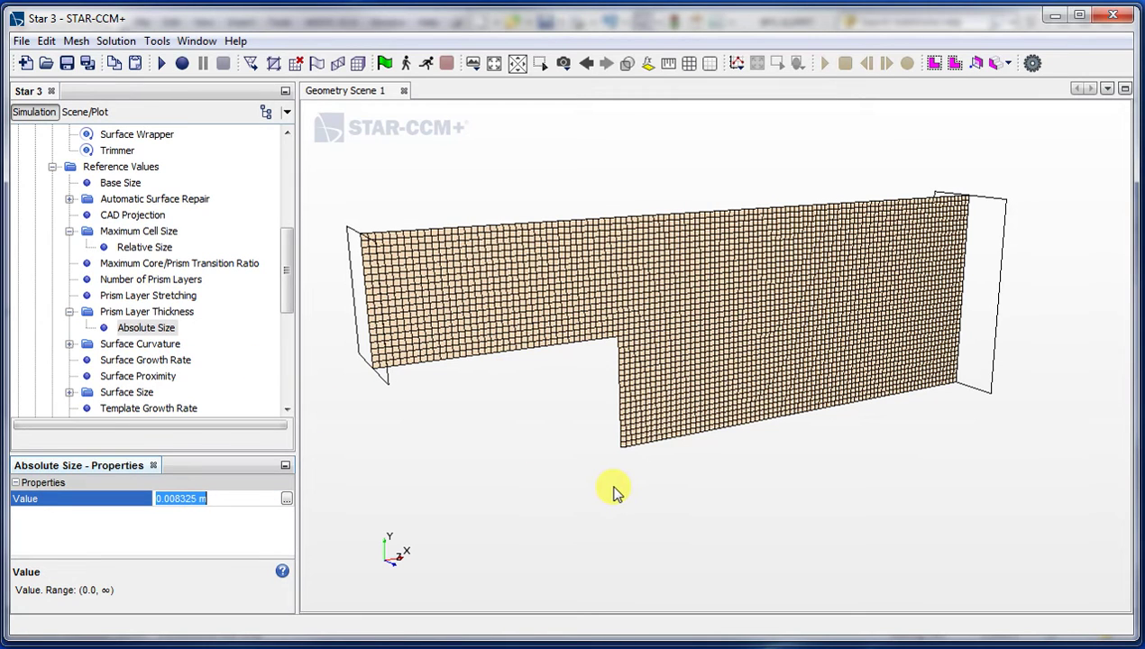
pyautogui.write('10cm')
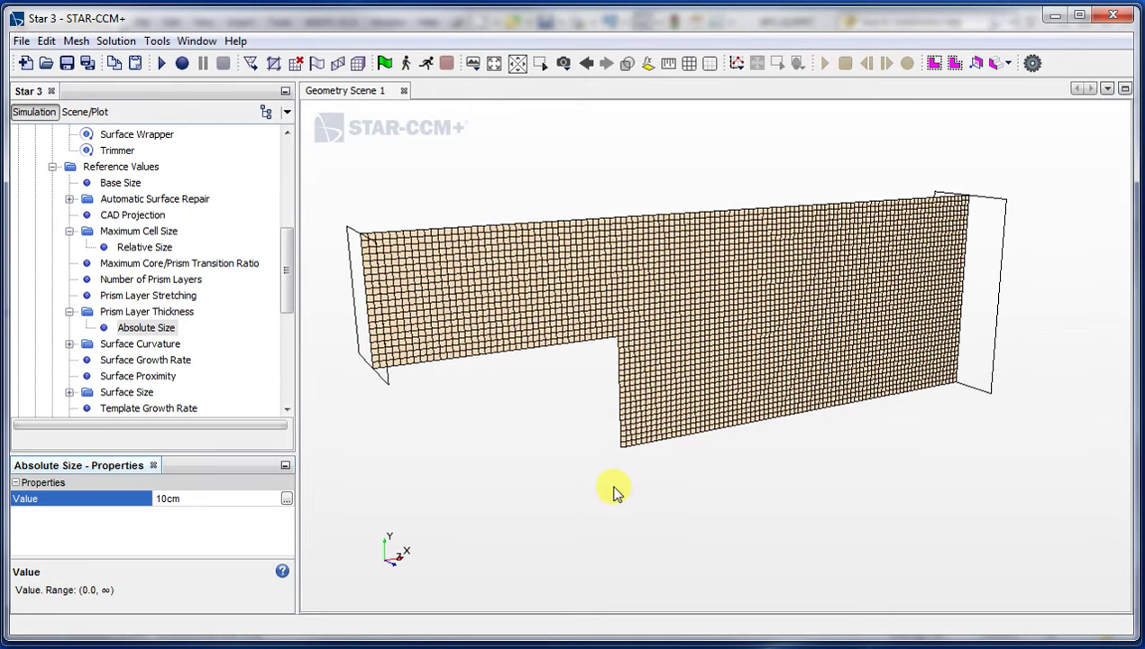
pyautogui.press('Return')
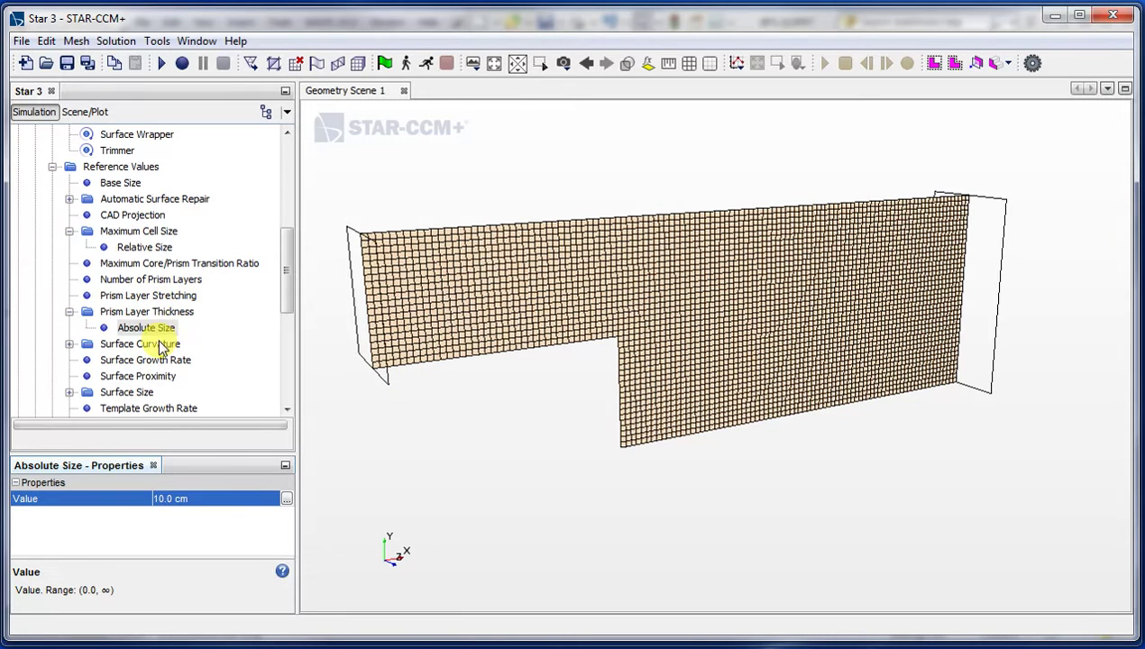
# Set the Number of Prism Layers to 12.
pyautogui.click(150, 280)
pyautogui.click(183, 497)
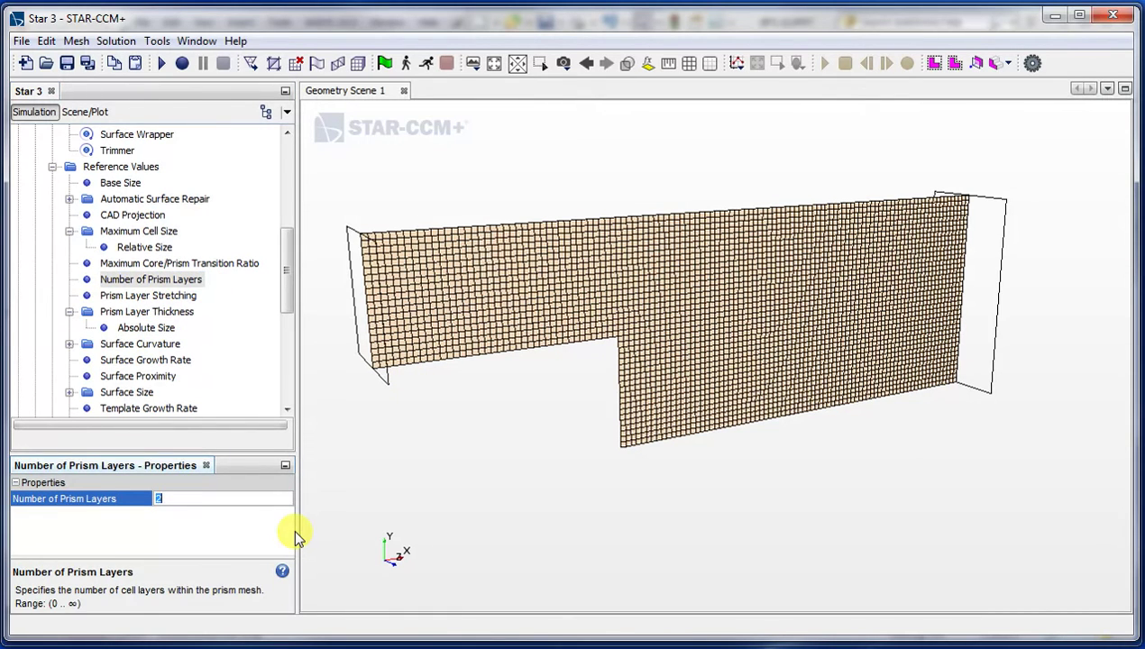
pyautogui.write('12')
pyautogui.press('Return')
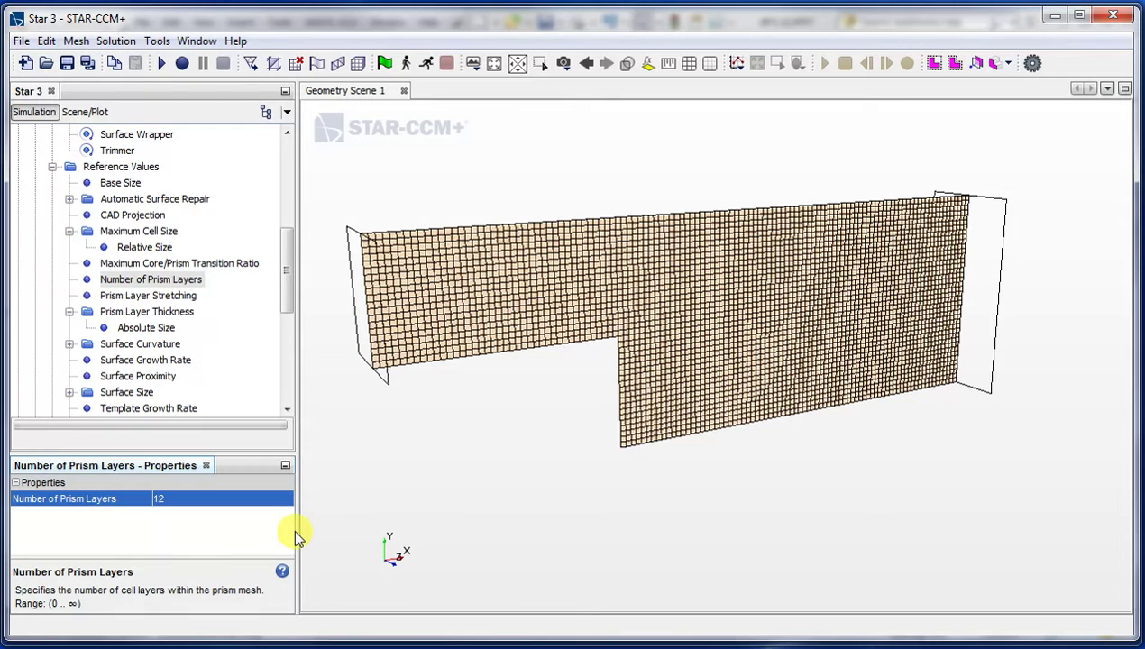
# Change Prism Layer Stretching from 1.5 to 1.3.
pyautogui.click(138, 297)
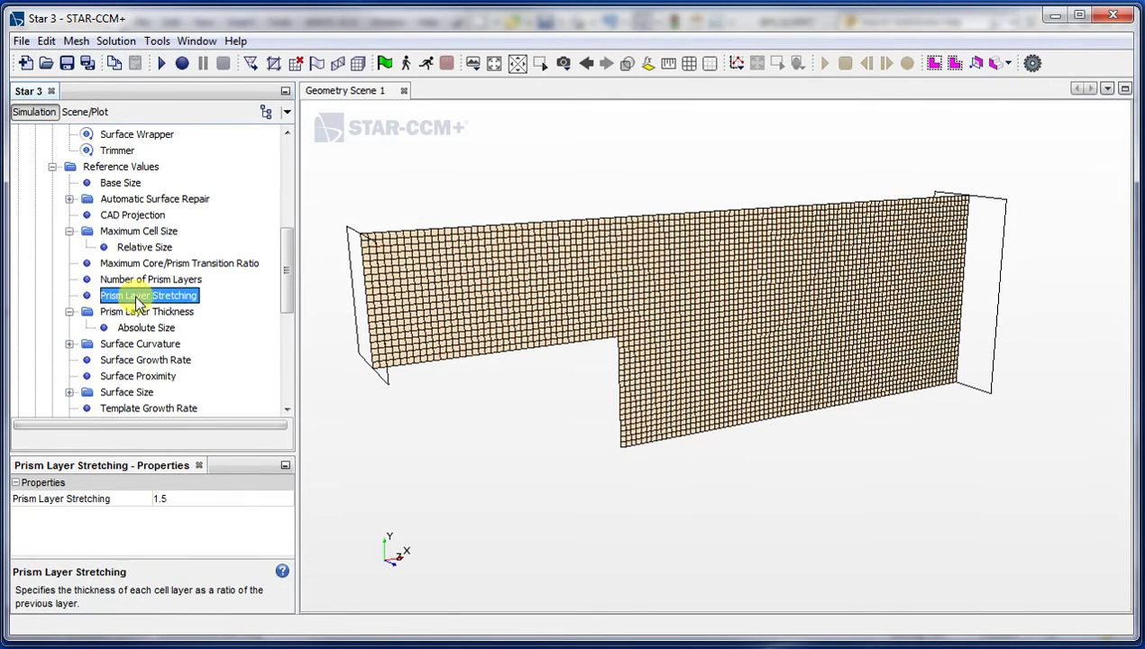
pyautogui.click(178, 501)
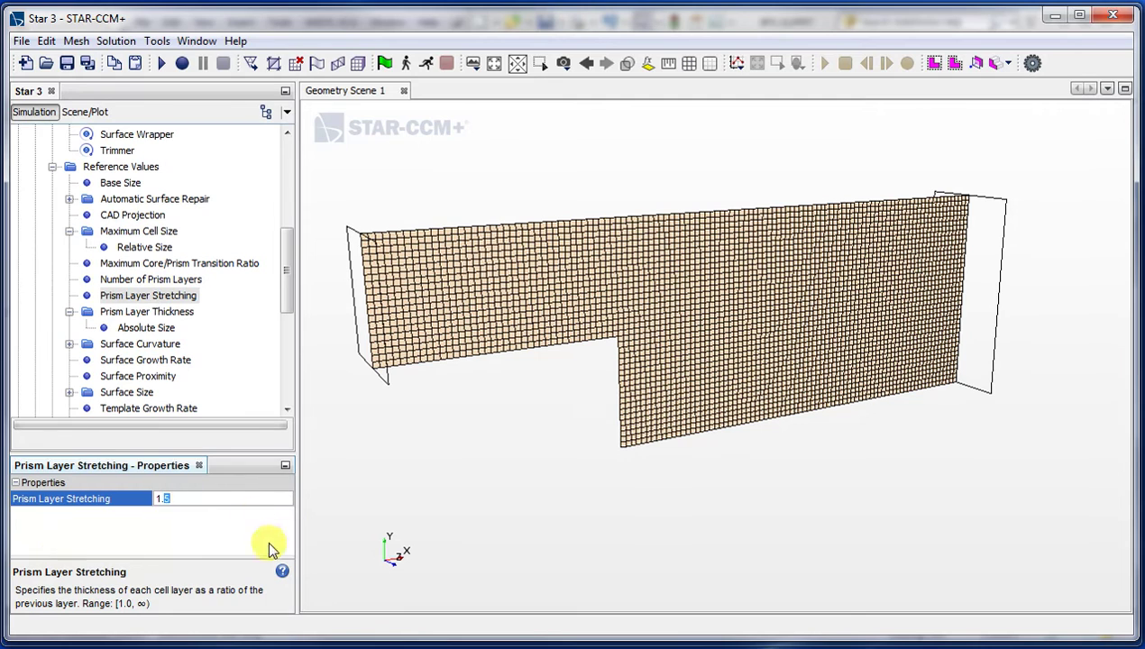
pyautogui.write('3')
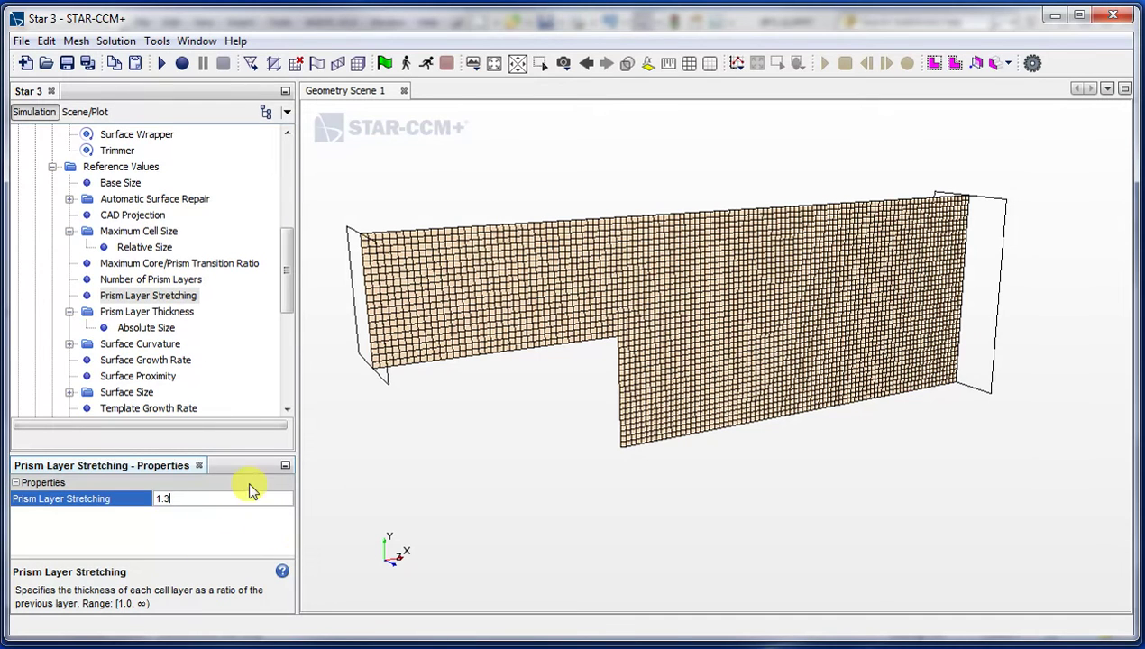
pyautogui.press('Return')
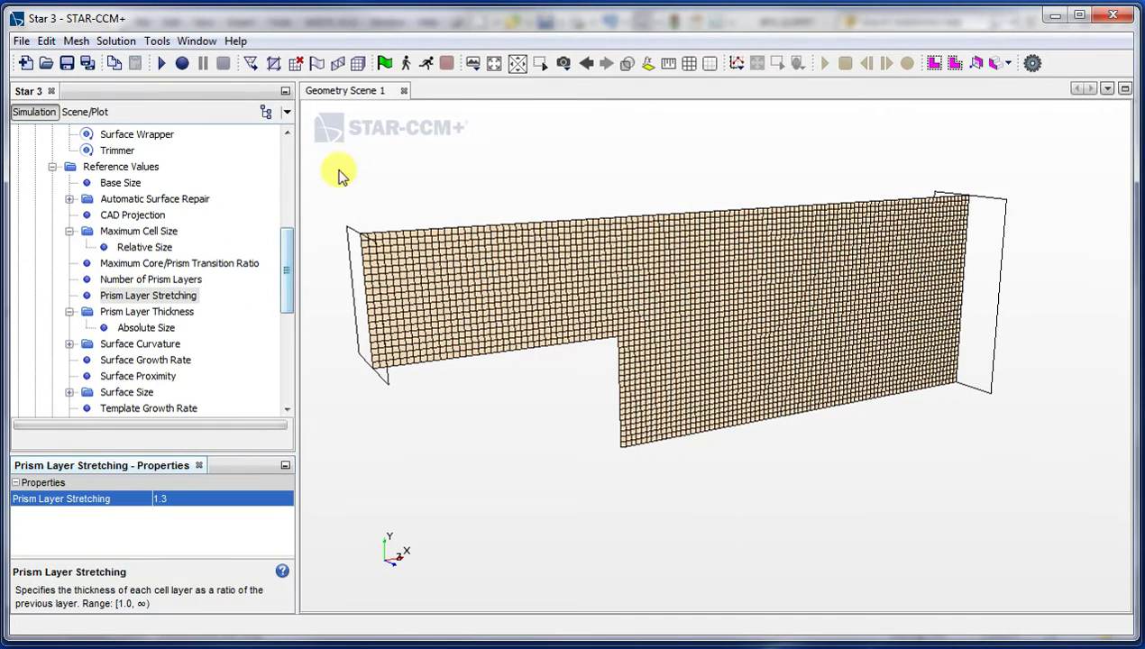
# Generate the volume mesh with the 12-layer, 10 cm, 1.3-stretching prism settings.
pyautogui.click(359, 65)
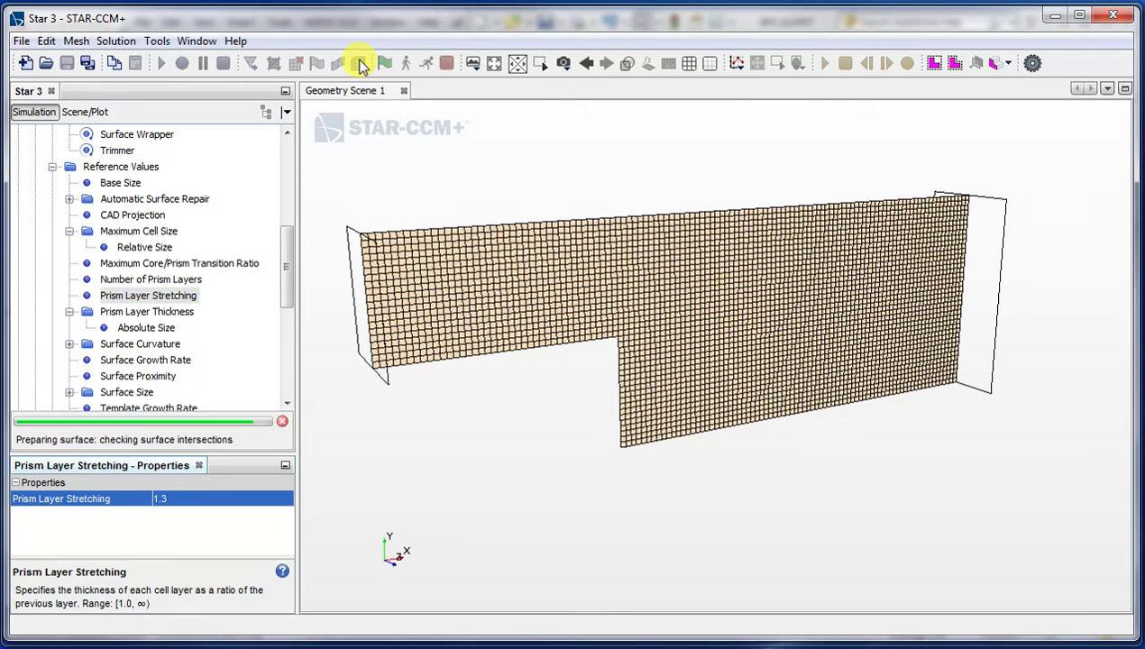